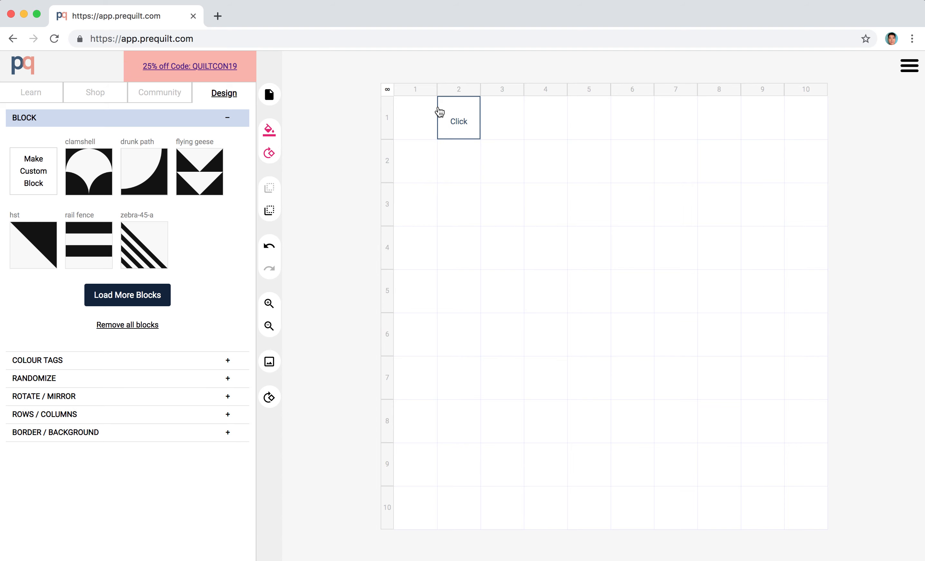
# Select every cell of the 10 by 10 grid and fill it with the zebra-45-a block.
pyautogui.click(270, 211)
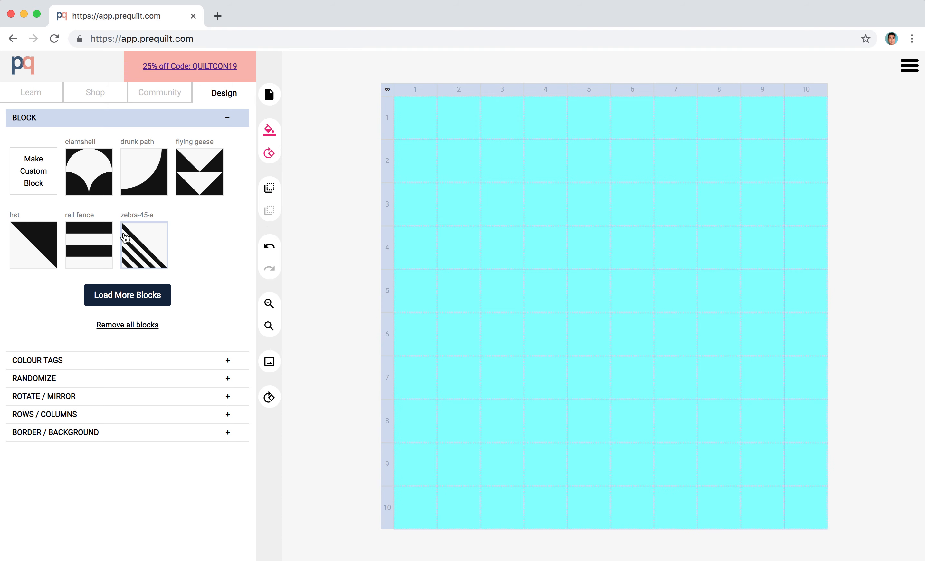
pyautogui.click(135, 239)
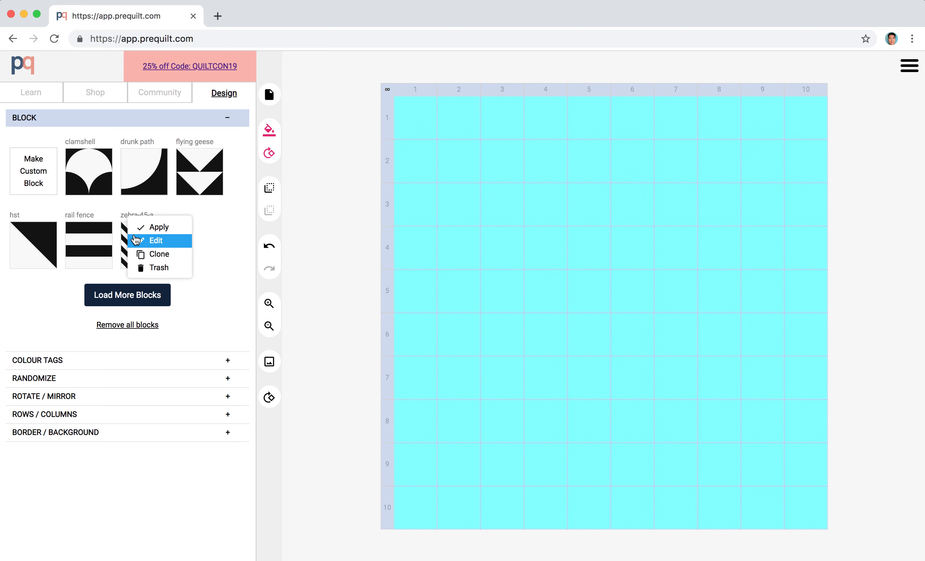
pyautogui.click(162, 227)
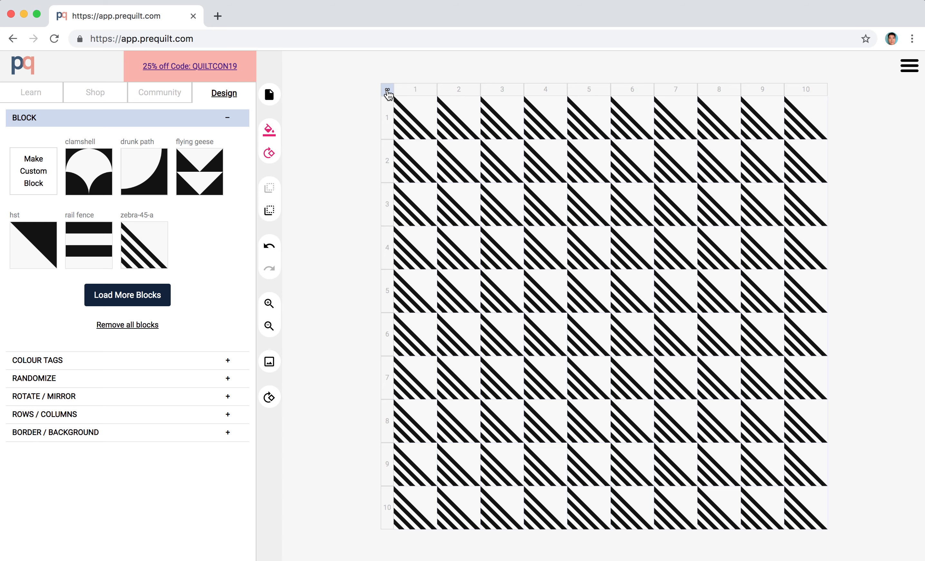
# Select all the zebra-45-a blocks, randomize their rotation several times, and clear the selection.
pyautogui.click(265, 218)
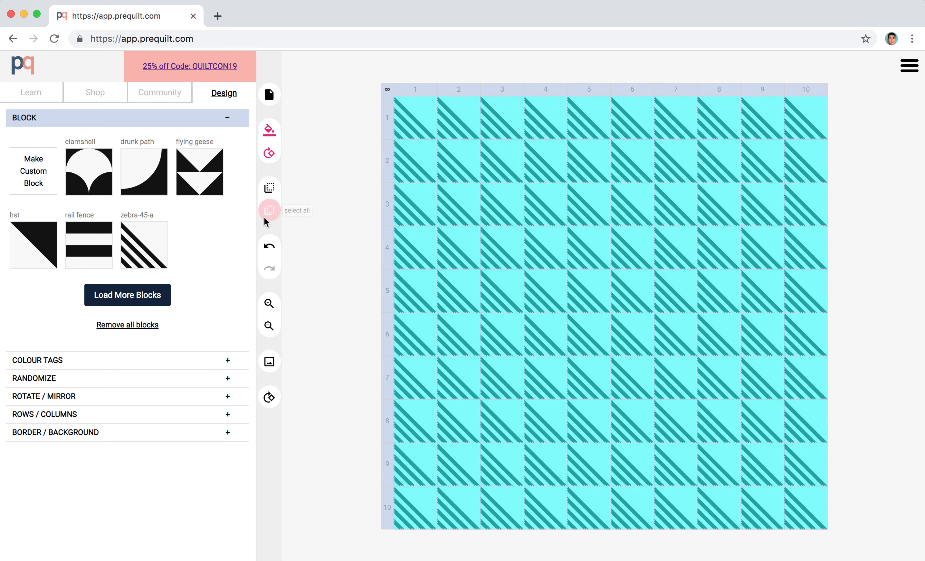
pyautogui.click(270, 154)
pyautogui.click(269, 153)
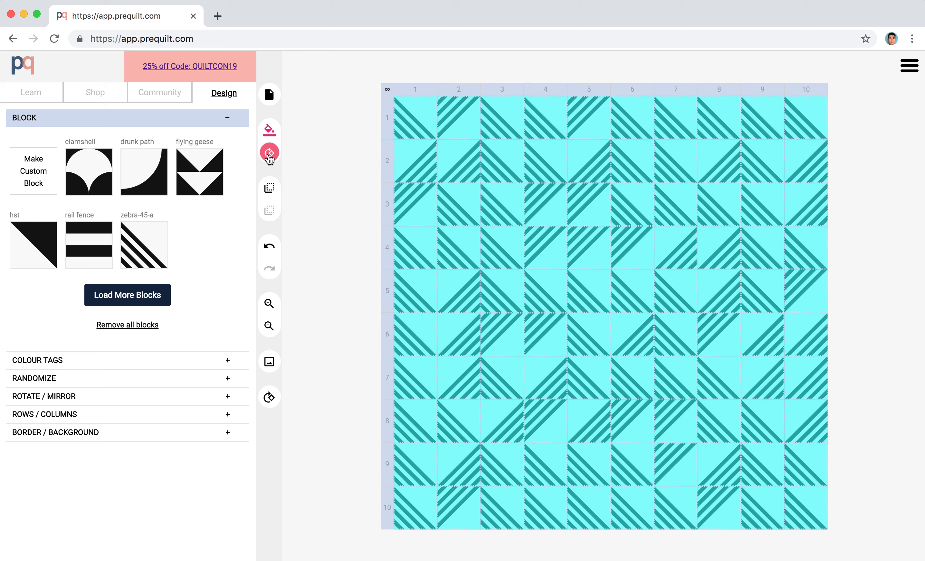
pyautogui.click(269, 154)
pyautogui.click(270, 154)
pyautogui.click(269, 153)
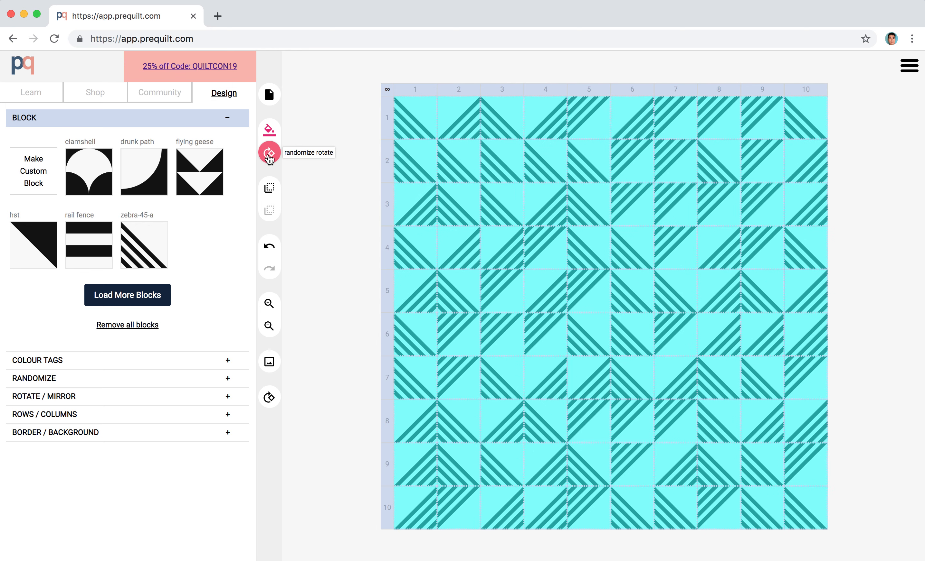
pyautogui.click(270, 153)
pyautogui.click(333, 206)
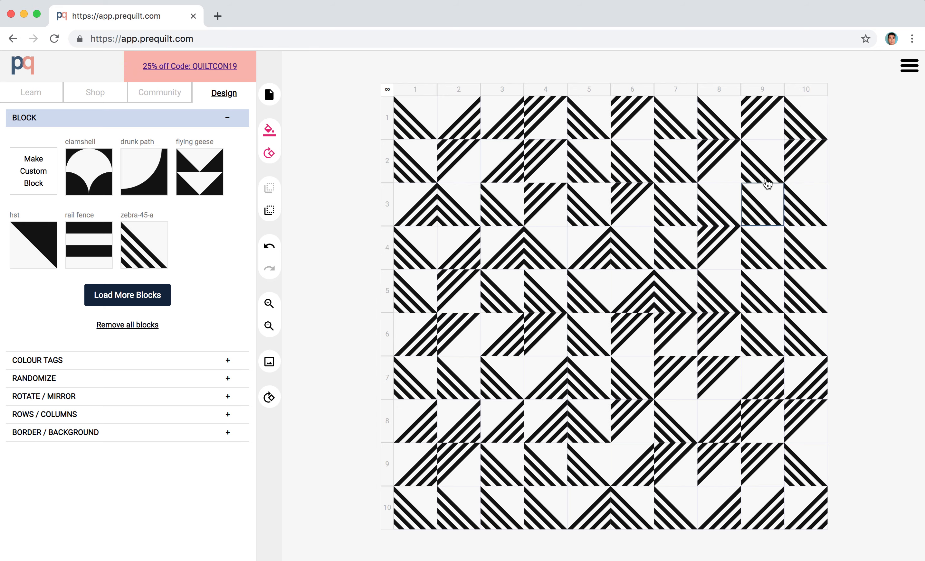
# Randomize the rotation of only the blocks at row 4 column 9 and row 6 columns 9 and 10, and deselect them.
pyautogui.click(762, 252)
pyautogui.click(804, 333)
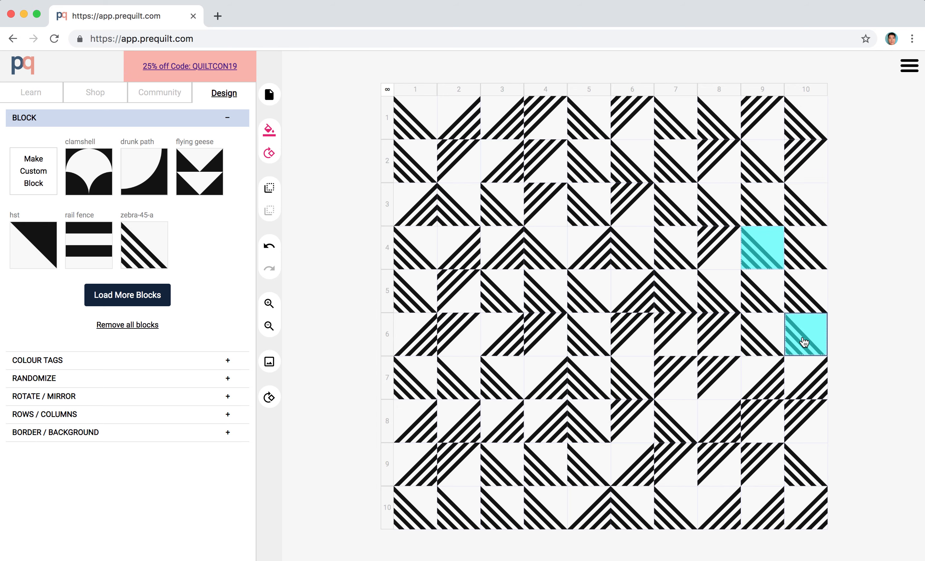
pyautogui.click(764, 335)
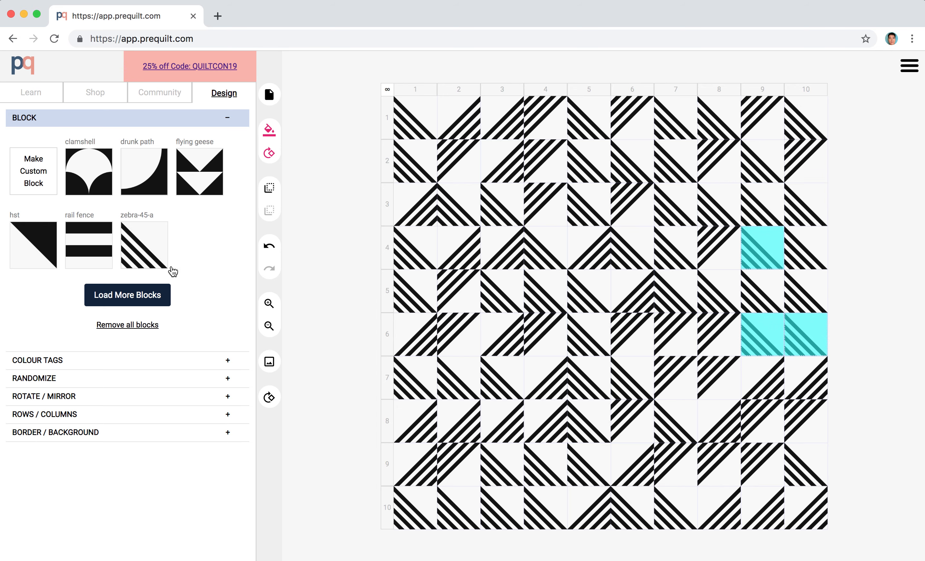
pyautogui.click(269, 397)
pyautogui.click(269, 153)
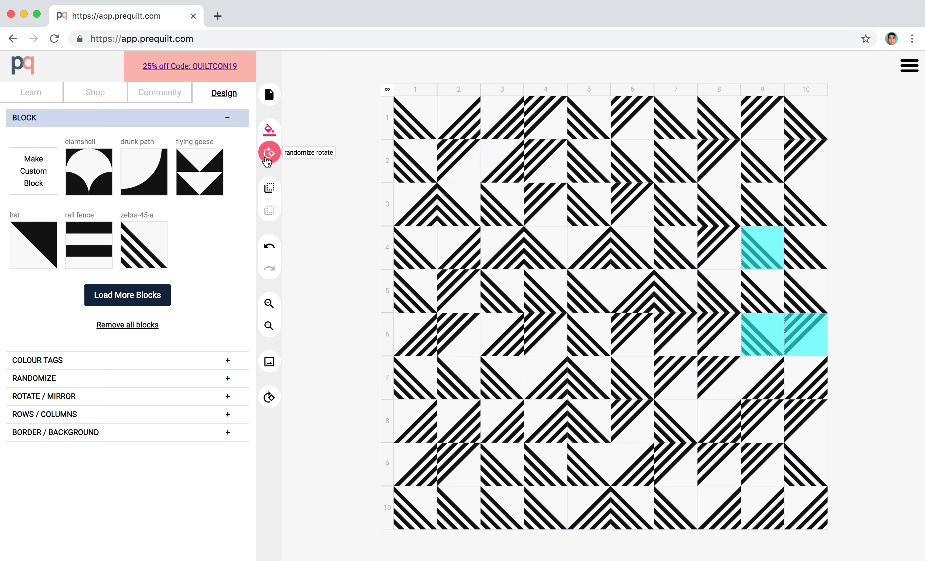
pyautogui.click(359, 220)
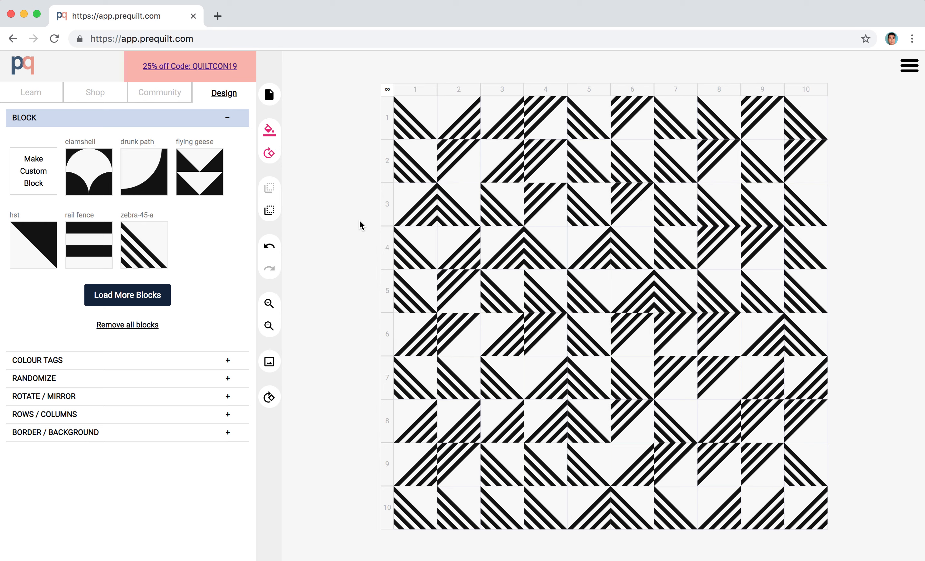
# Randomize the quilt's colours several times to get a light blue and dark purple scheme.
pyautogui.click(270, 133)
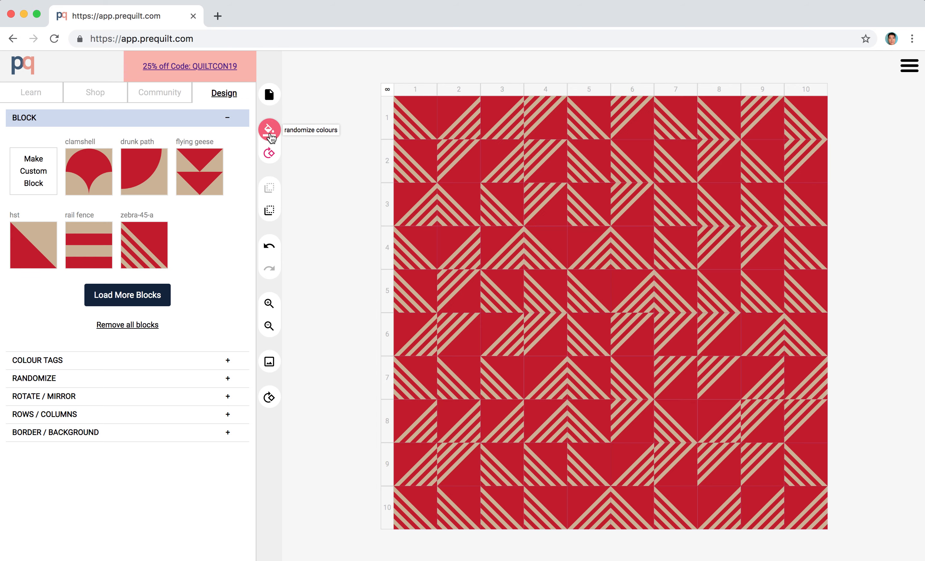
pyautogui.click(270, 133)
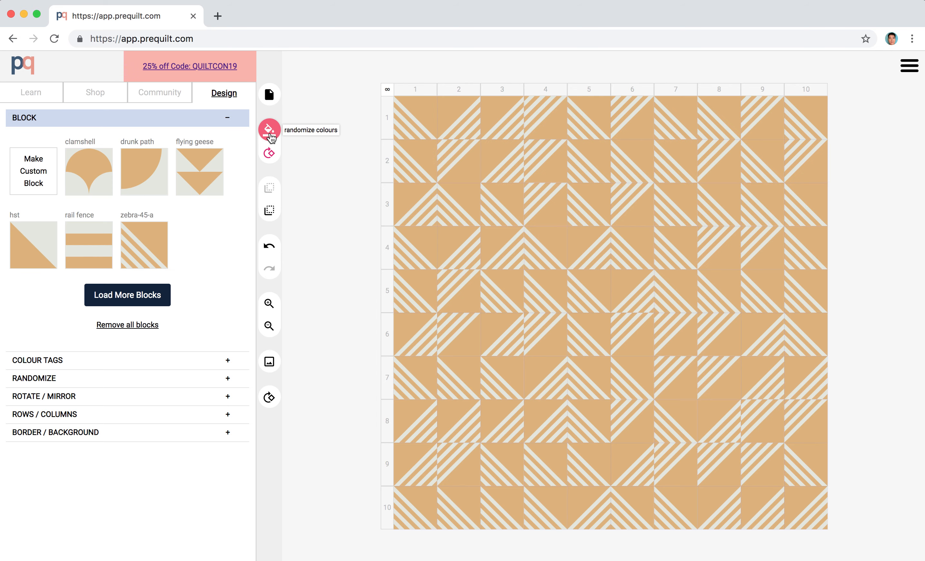
pyautogui.click(270, 132)
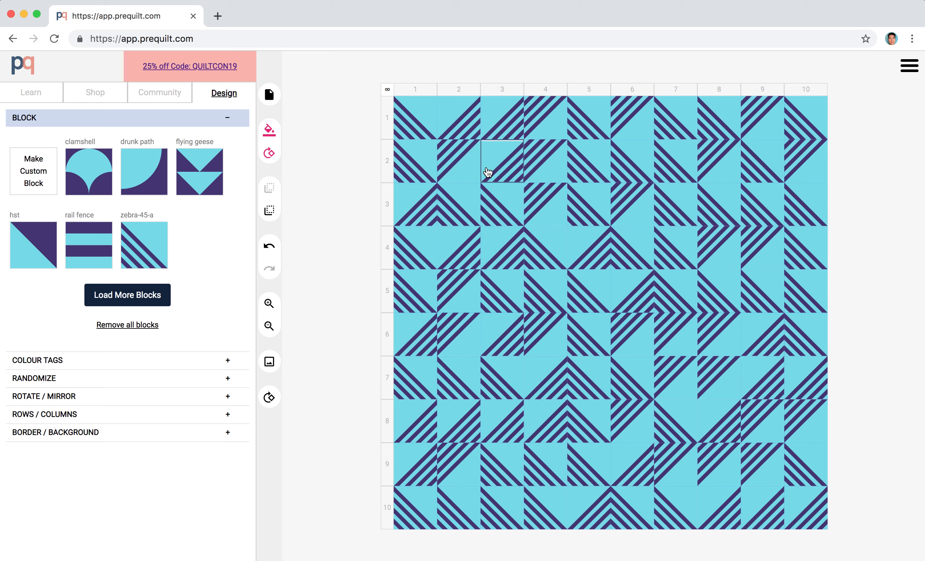
# Select the whole grid and remove all of its blocks.
pyautogui.click(506, 255)
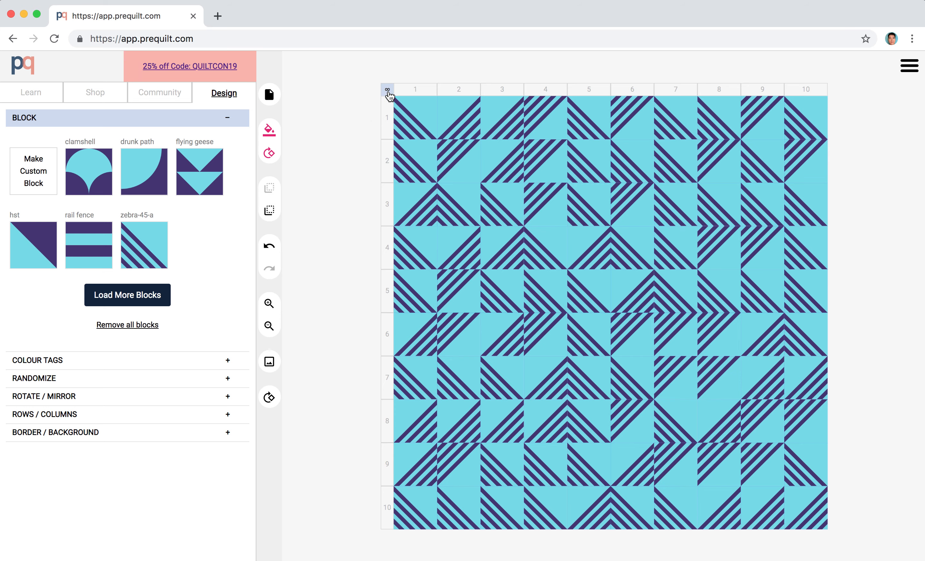
pyautogui.click(269, 212)
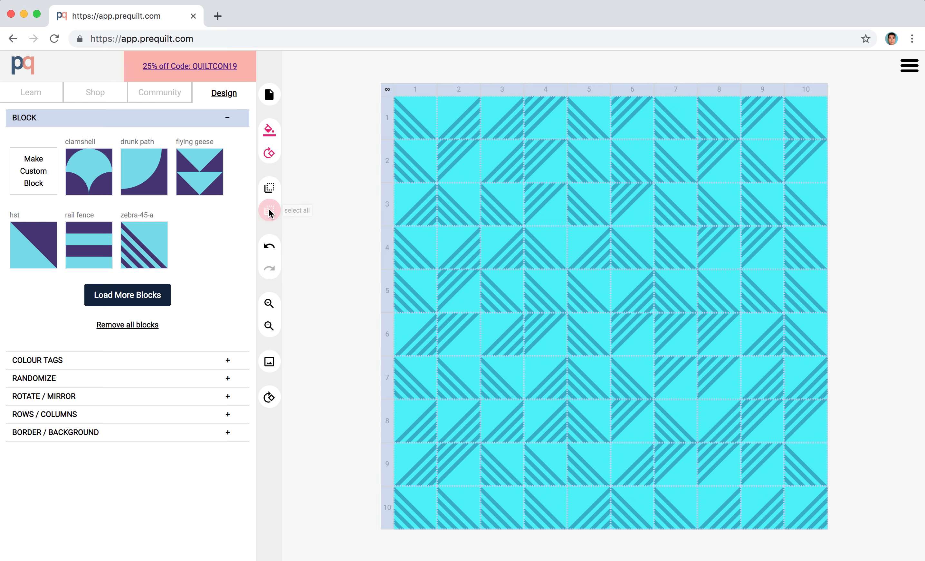
pyautogui.rightClick(545, 186)
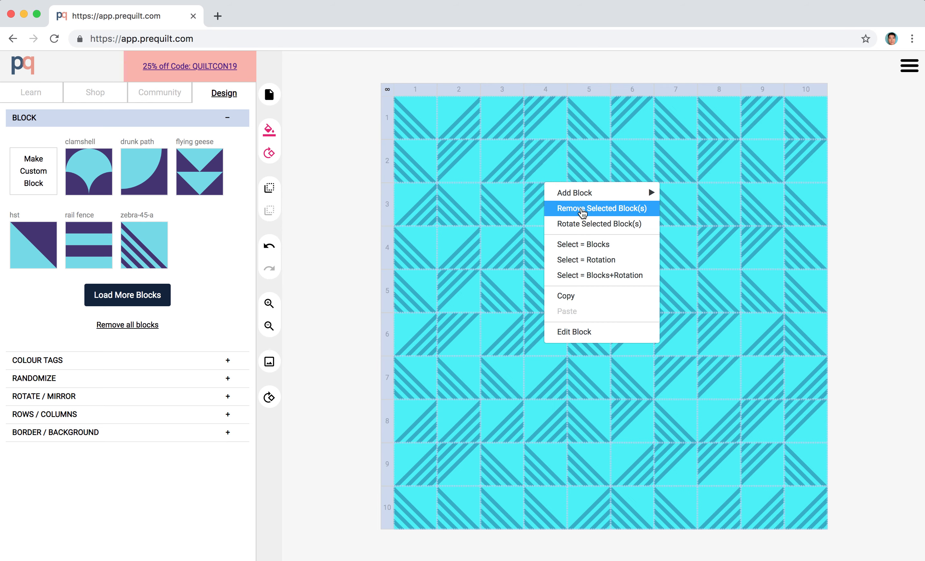
pyautogui.click(589, 210)
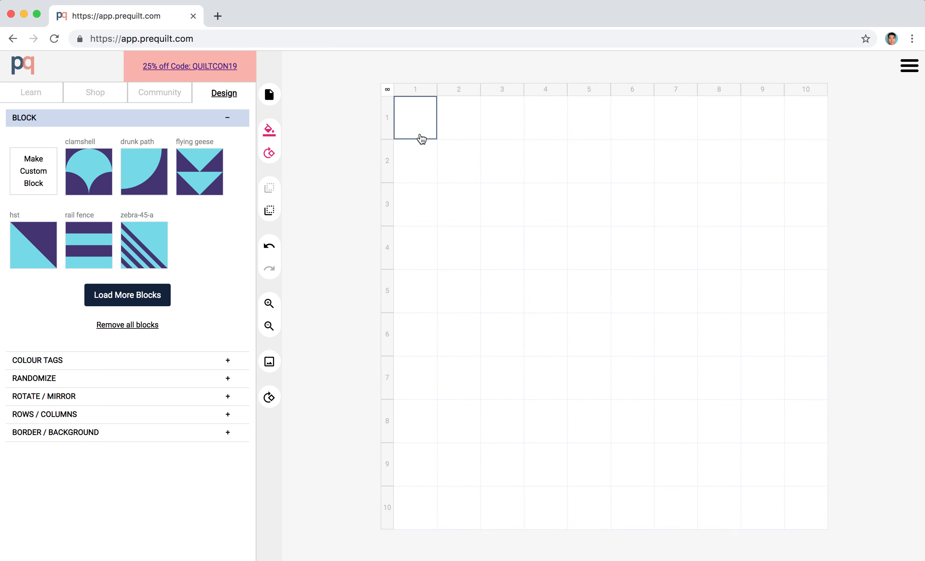
# Select every empty cell and fill the grid with randomized blocks.
pyautogui.click(269, 210)
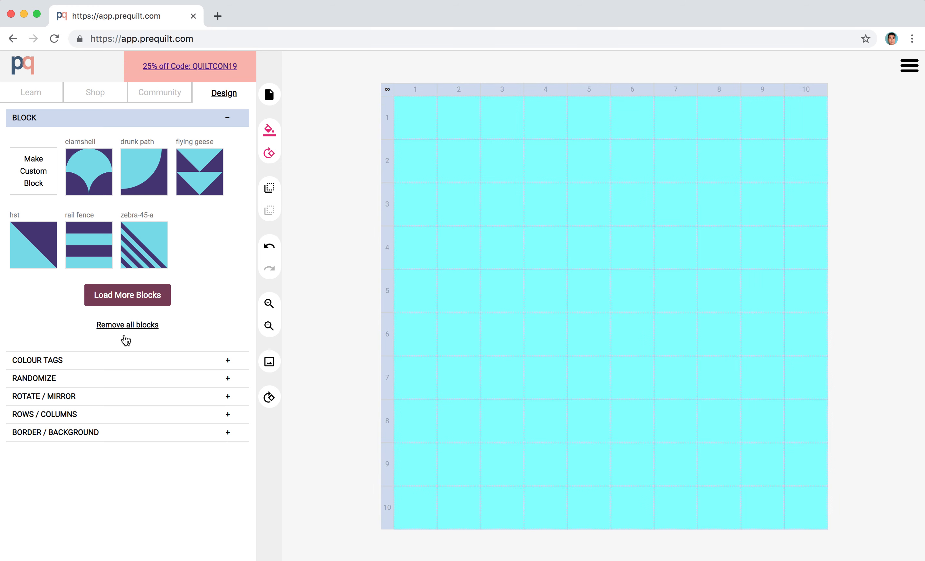
pyautogui.click(100, 378)
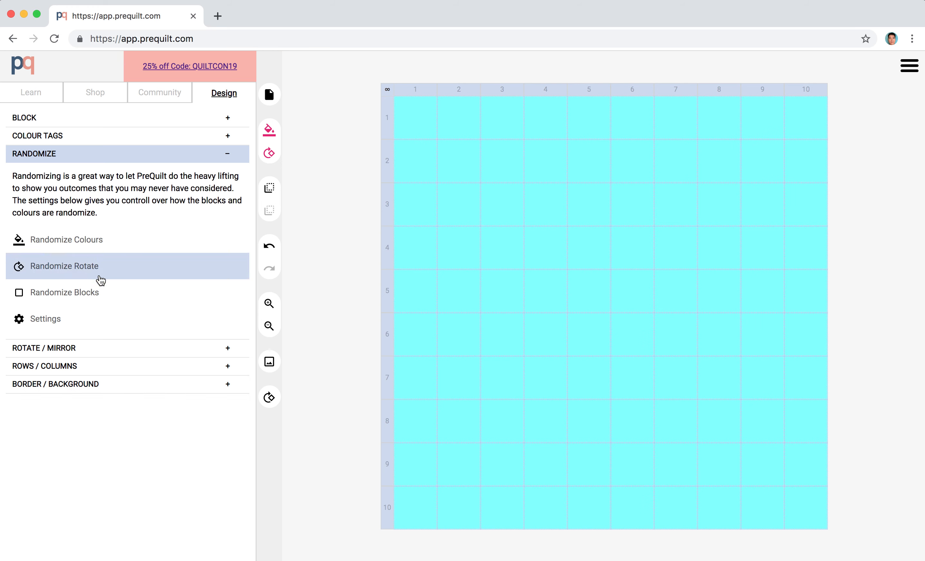
pyautogui.click(84, 299)
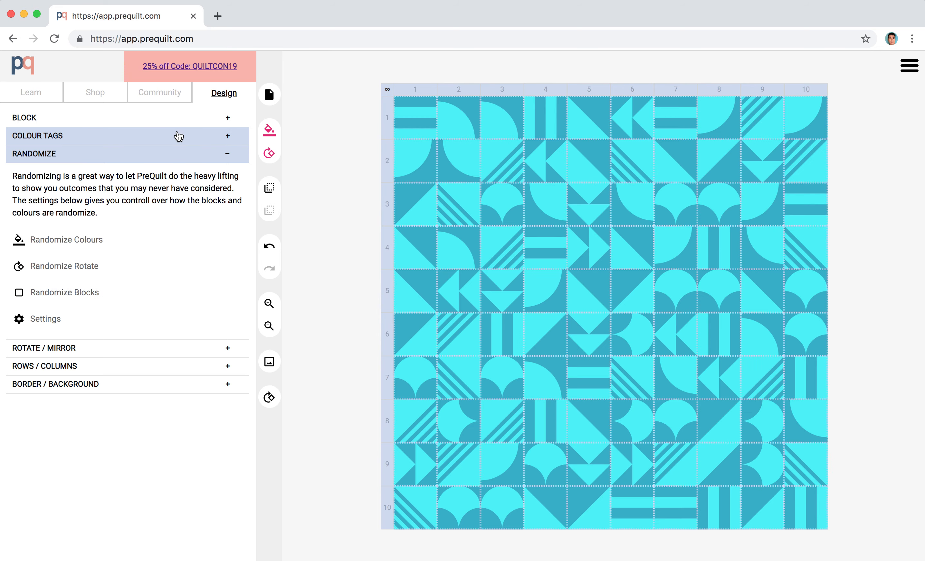
# Randomize the rotation of all the mixed blocks several times and clear the selection.
pyautogui.click(172, 123)
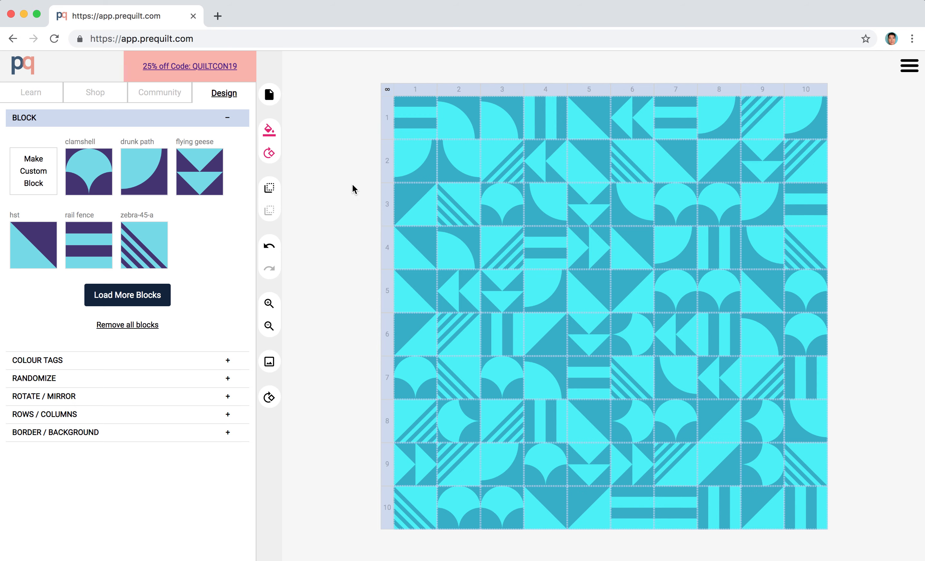
pyautogui.click(269, 155)
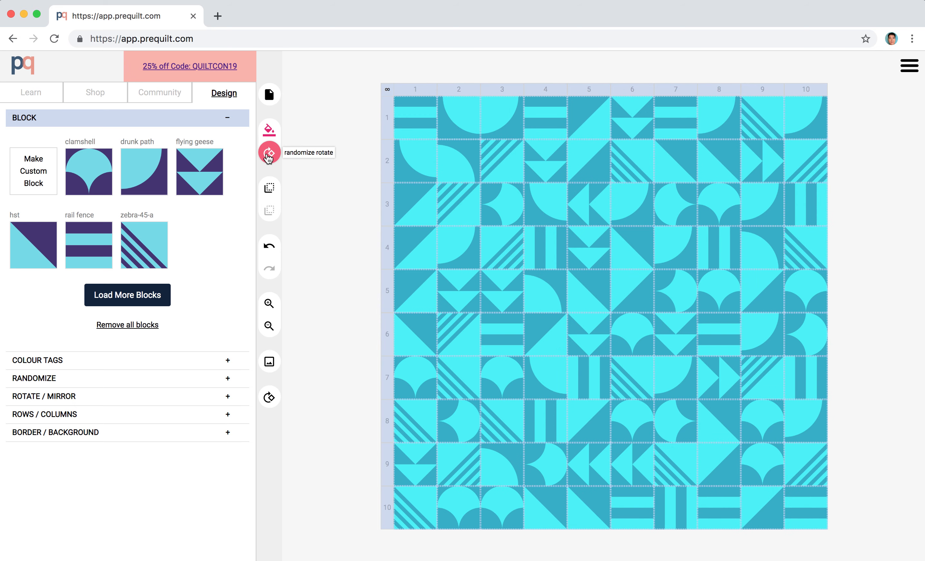
pyautogui.click(268, 156)
pyautogui.click(268, 155)
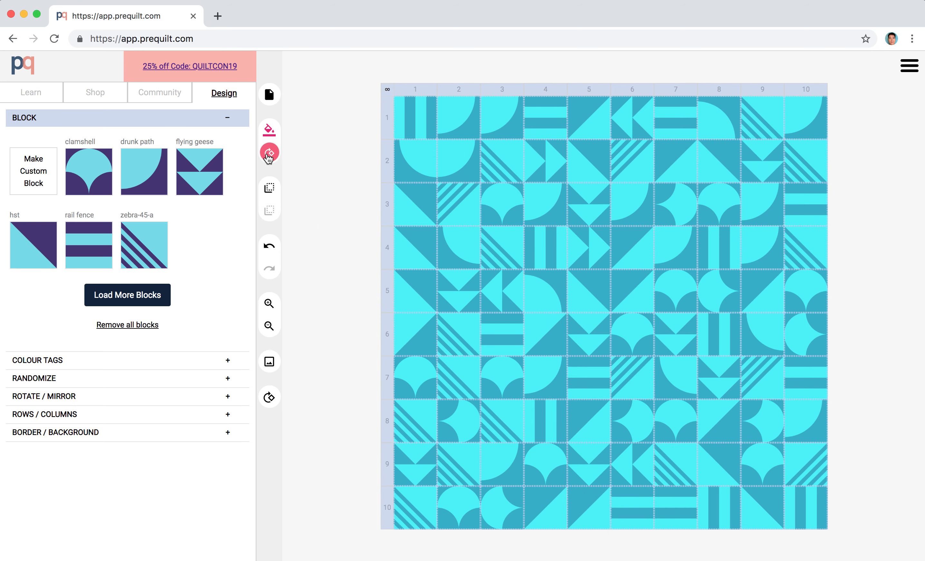
pyautogui.click(345, 217)
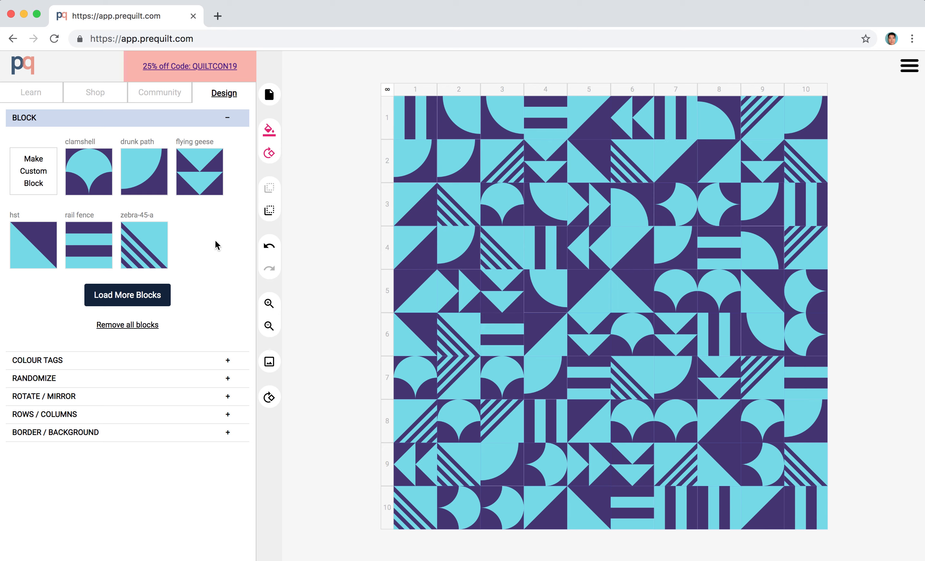
# In the Randomize settings for blocks, rate the rail fence block one star so randomizing ignores it.
pyautogui.click(104, 250)
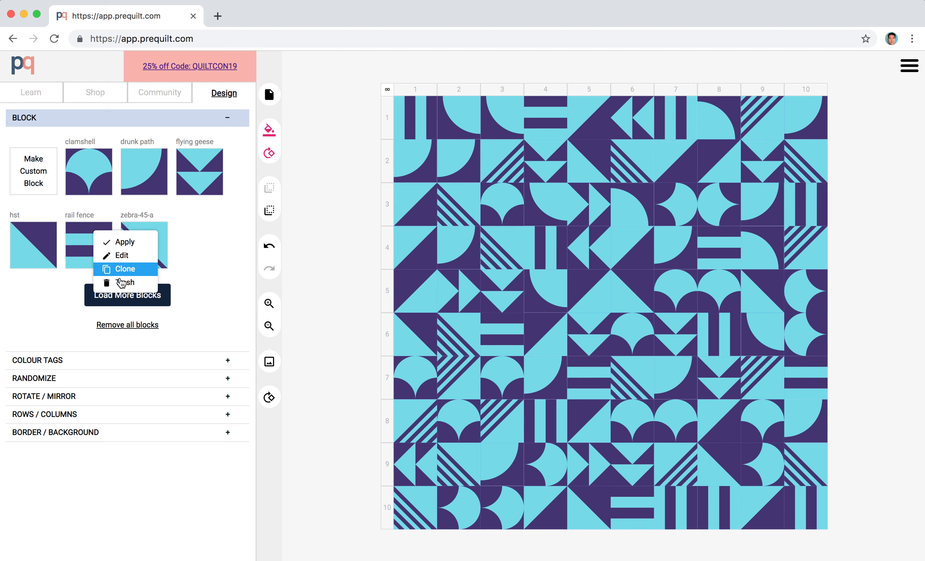
pyautogui.click(59, 283)
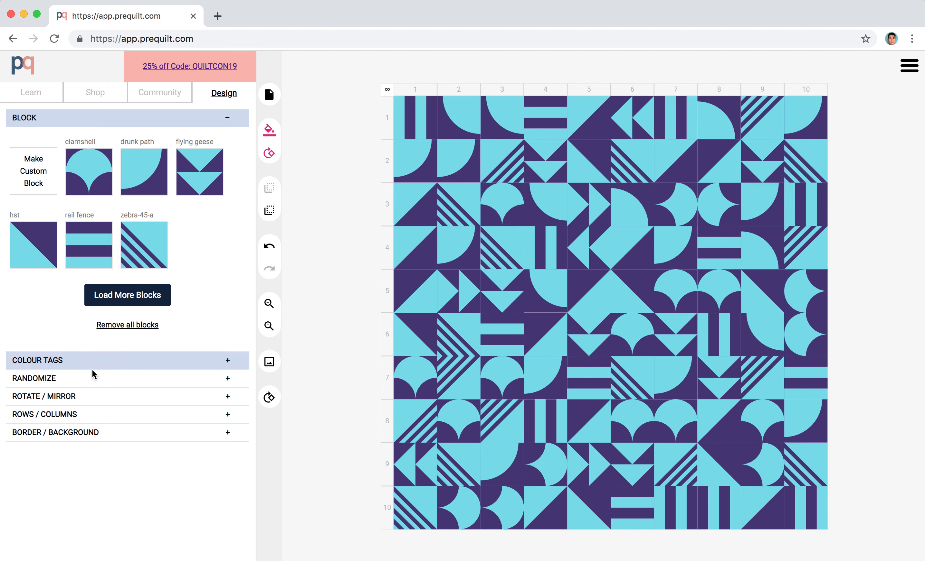
pyautogui.click(92, 379)
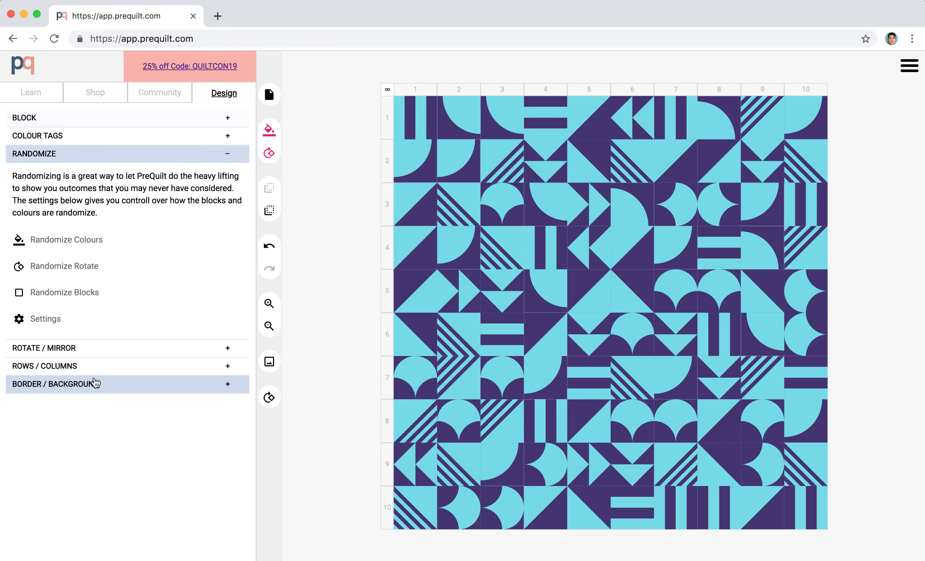
pyautogui.click(50, 324)
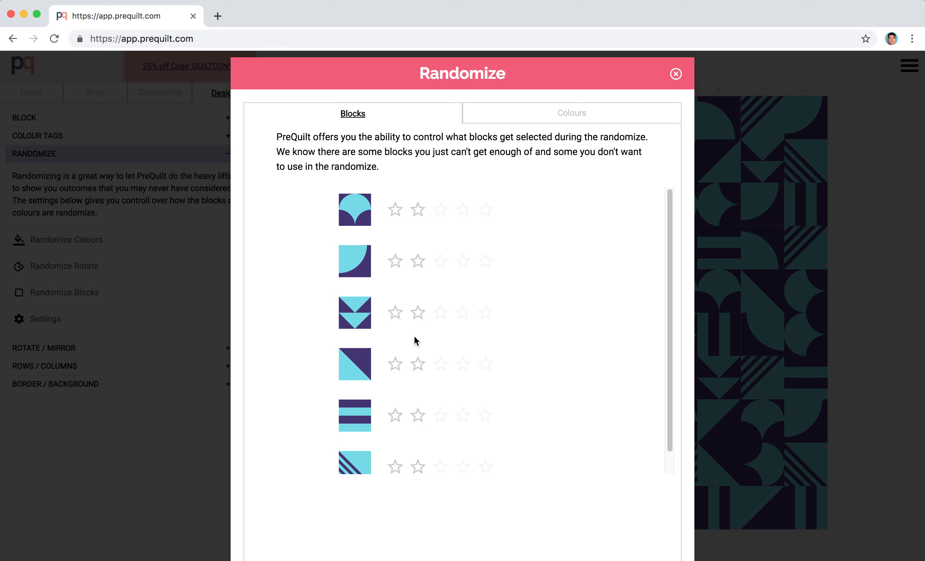
pyautogui.click(397, 416)
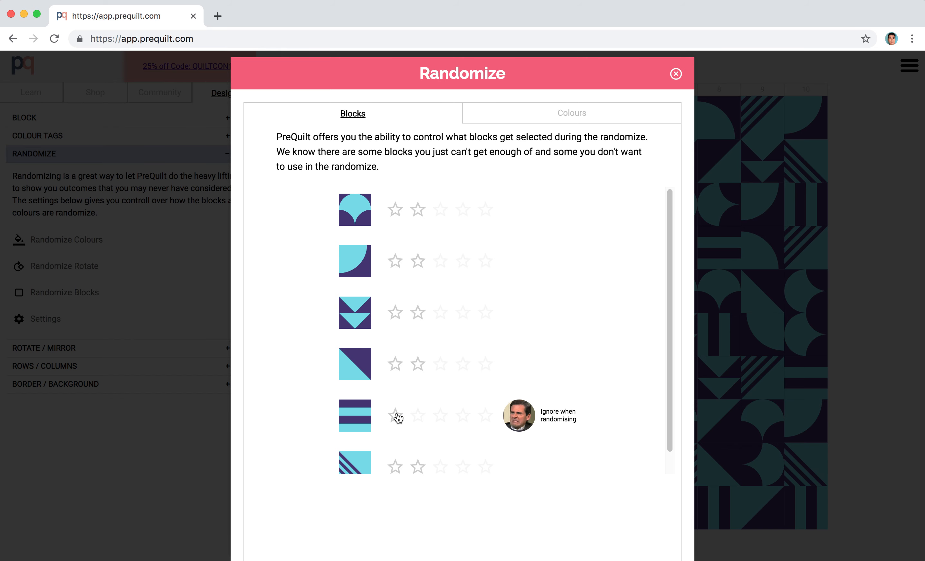
pyautogui.moveTo(541, 413); pyautogui.dragTo(573, 417)
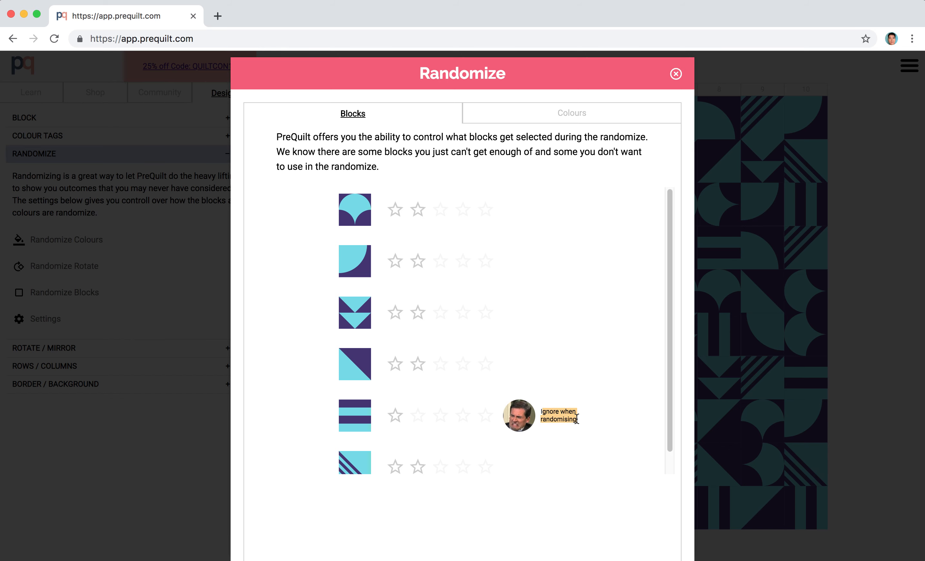
# Rate the zebra-45-a block four stars and the clamshell block three stars, and close the Randomize settings.
pyautogui.click(441, 469)
pyautogui.click(441, 210)
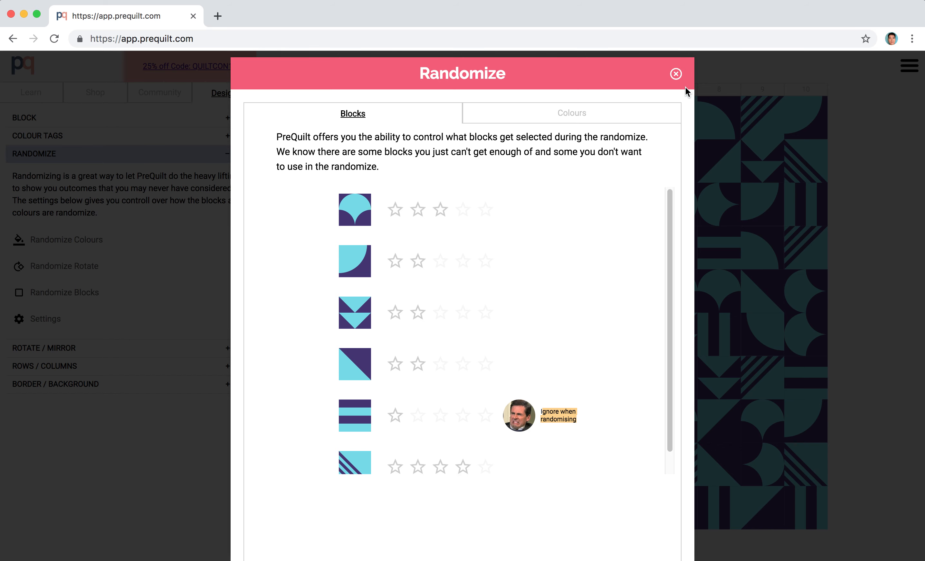
pyautogui.click(675, 74)
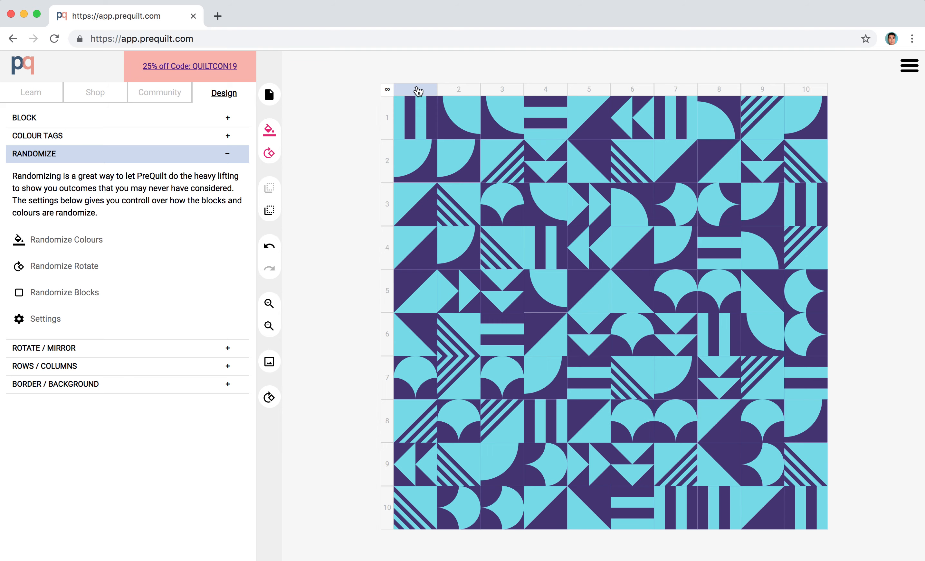
# Select the whole grid and randomize its blocks using the new star ratings.
pyautogui.click(268, 210)
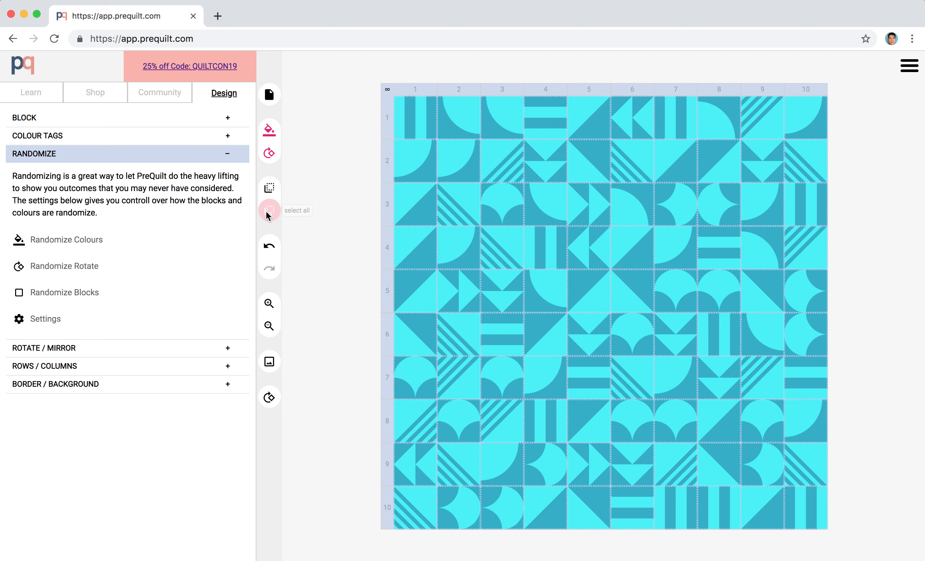
pyautogui.click(82, 300)
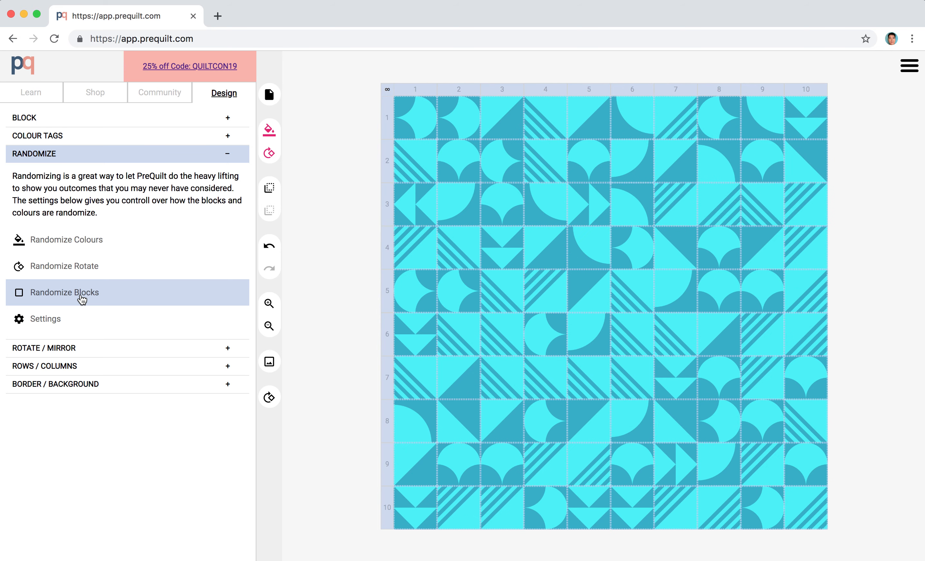
# Randomize the blocks across the whole grid once more, clear the selection and open the block list.
pyautogui.click(82, 300)
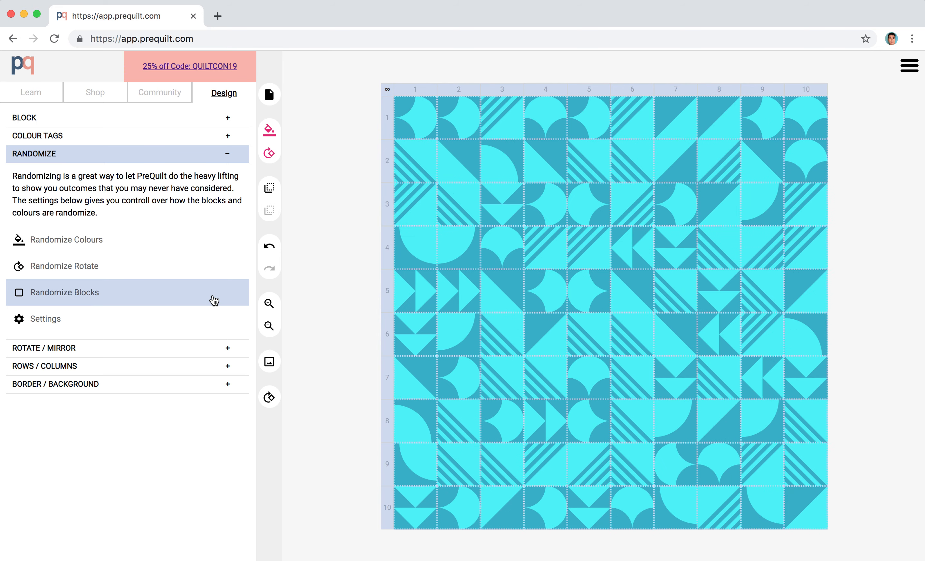
pyautogui.click(354, 249)
pyautogui.click(134, 117)
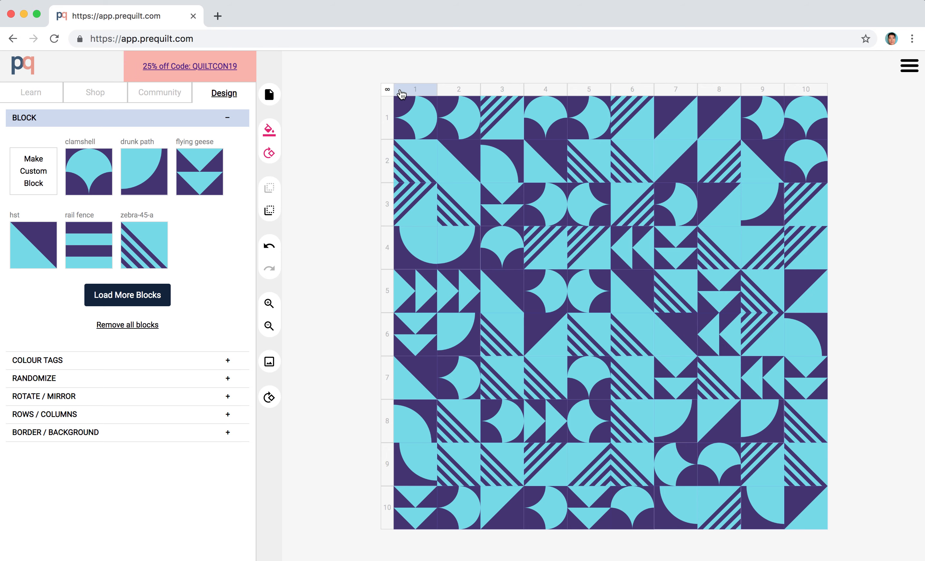
# Select the whole grid, randomize the rotation of all its blocks twice and clear the selection.
pyautogui.click(389, 90)
pyautogui.click(268, 153)
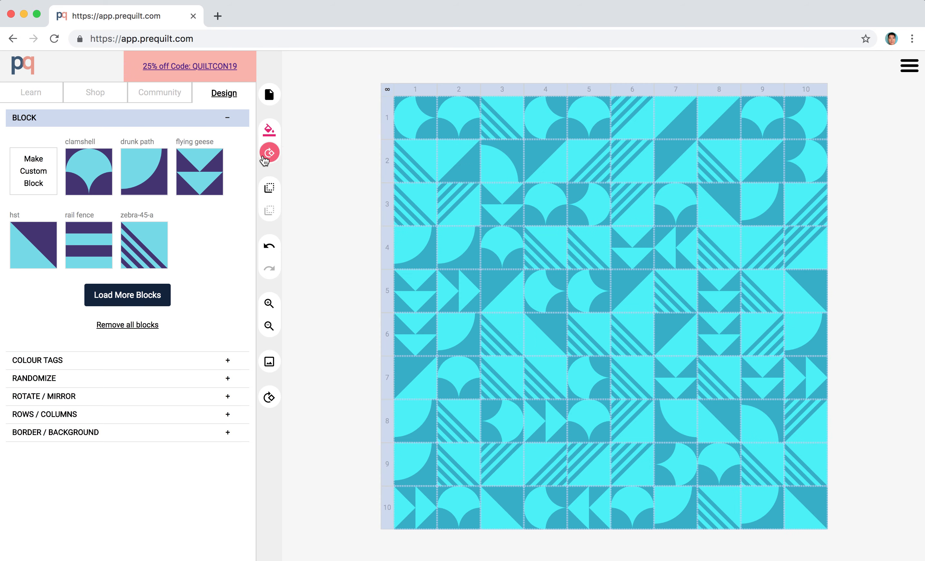
pyautogui.click(268, 153)
pyautogui.click(326, 213)
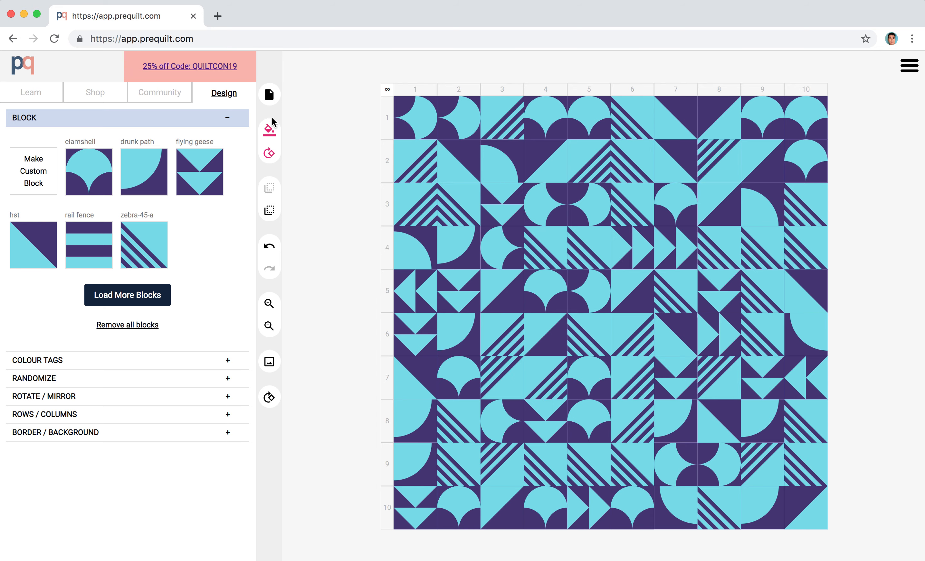
# Randomize the quilt's colours four times to try different Kona combinations.
pyautogui.click(271, 129)
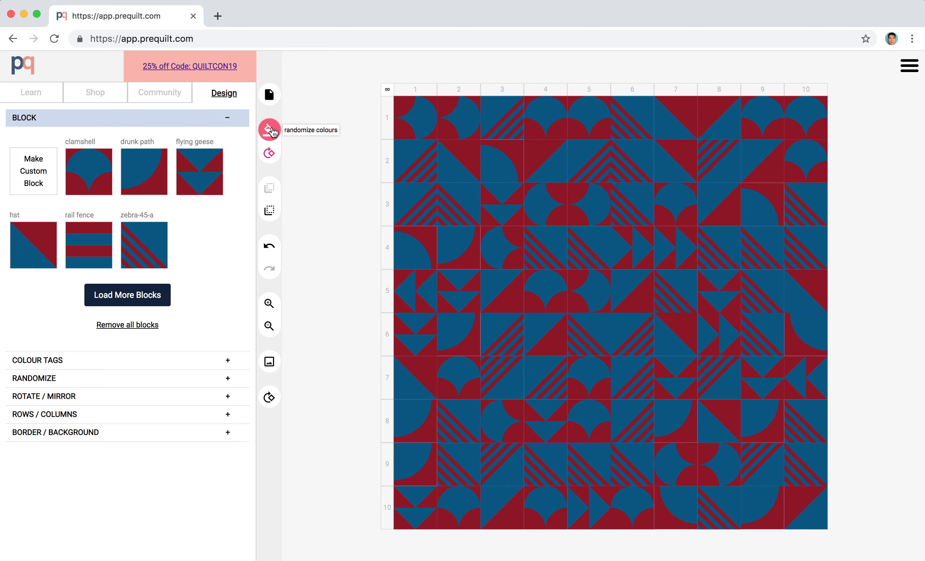
pyautogui.click(270, 130)
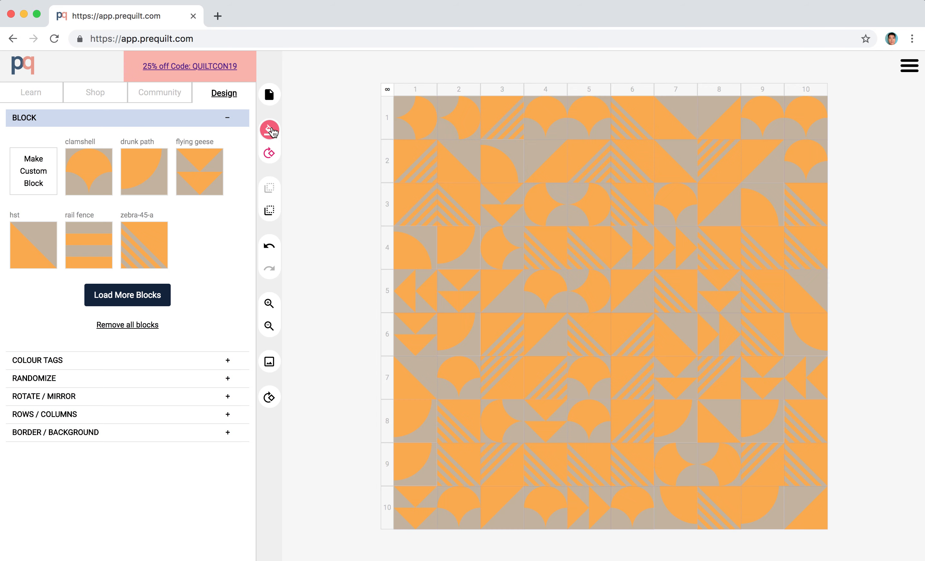
pyautogui.click(271, 131)
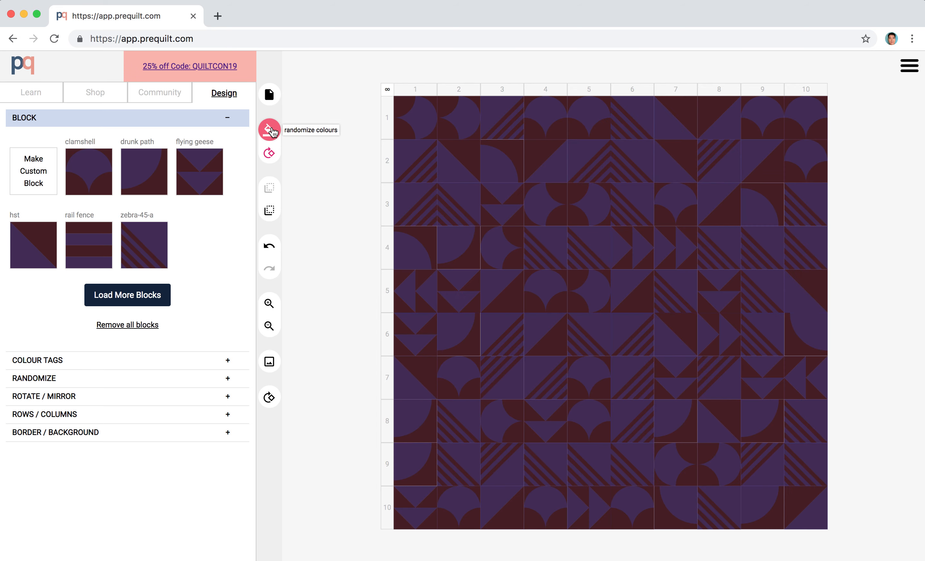
pyautogui.click(271, 131)
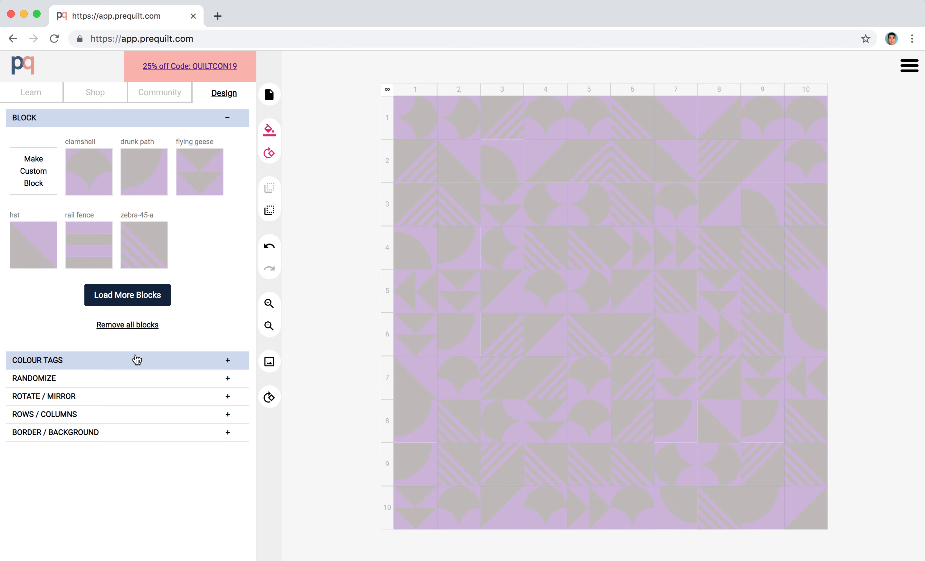
# In the colour settings for Randomize, create a new colour palette.
pyautogui.click(125, 378)
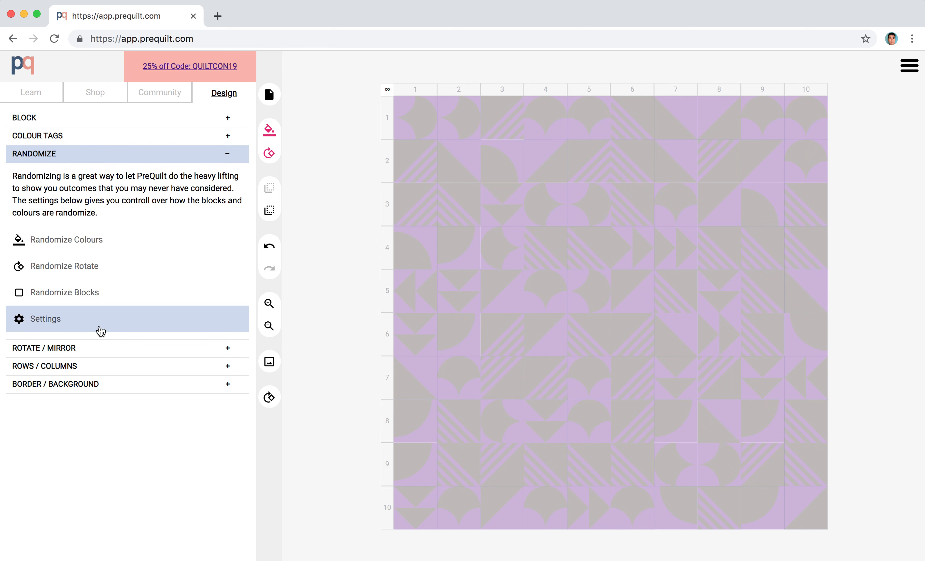
pyautogui.click(57, 321)
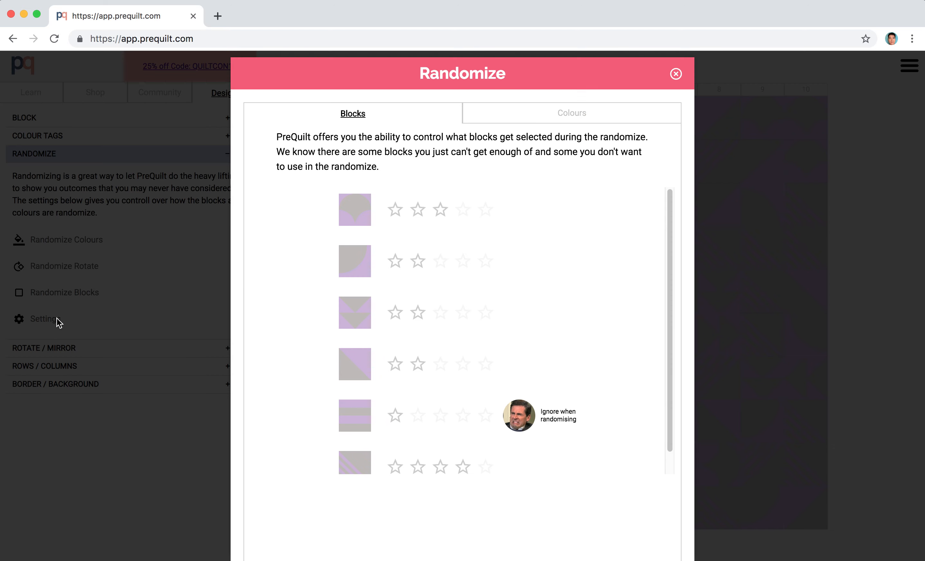
pyautogui.click(555, 118)
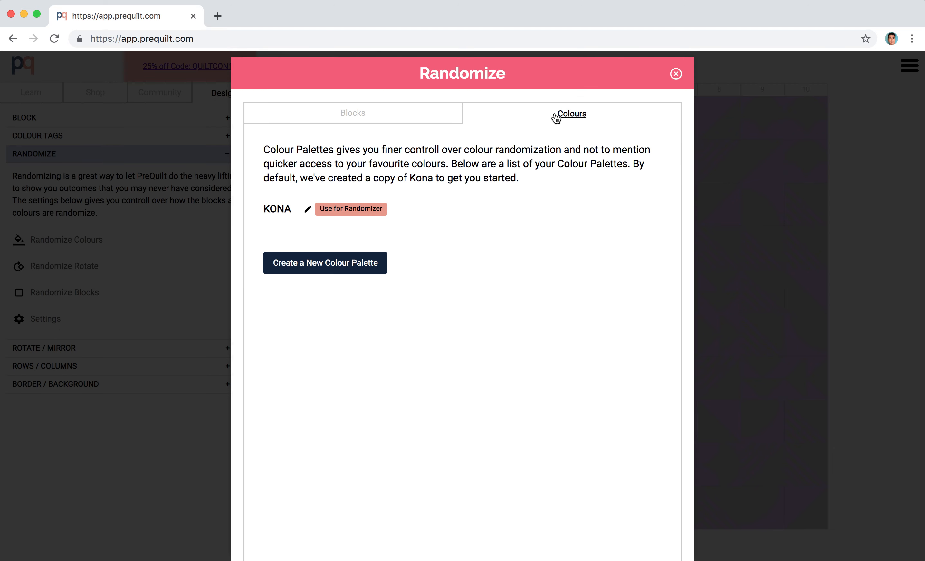
pyautogui.doubleClick(269, 211)
pyautogui.click(349, 262)
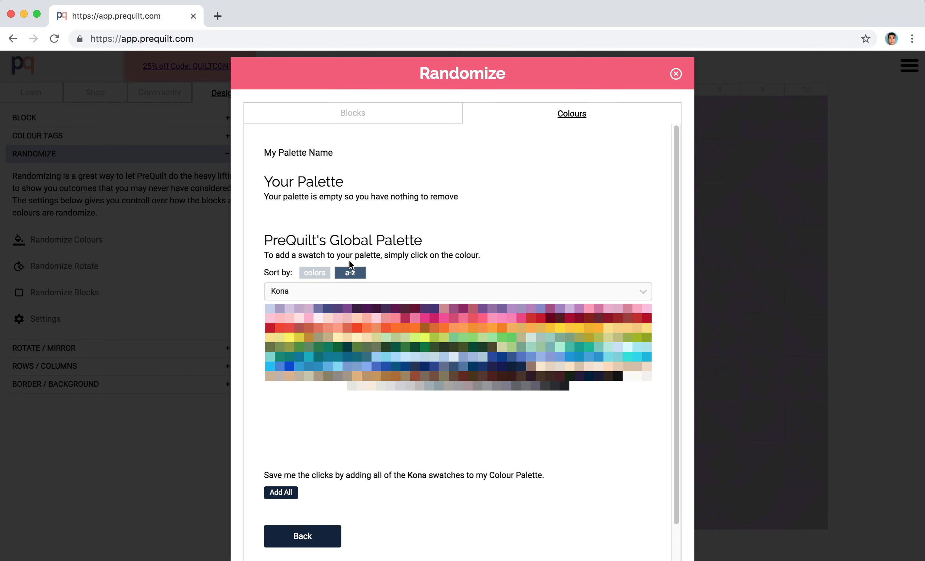
# Add the crystal pink swatch from the AGF range and the Rouge swatch from Free Spirit to the new palette.
pyautogui.click(356, 293)
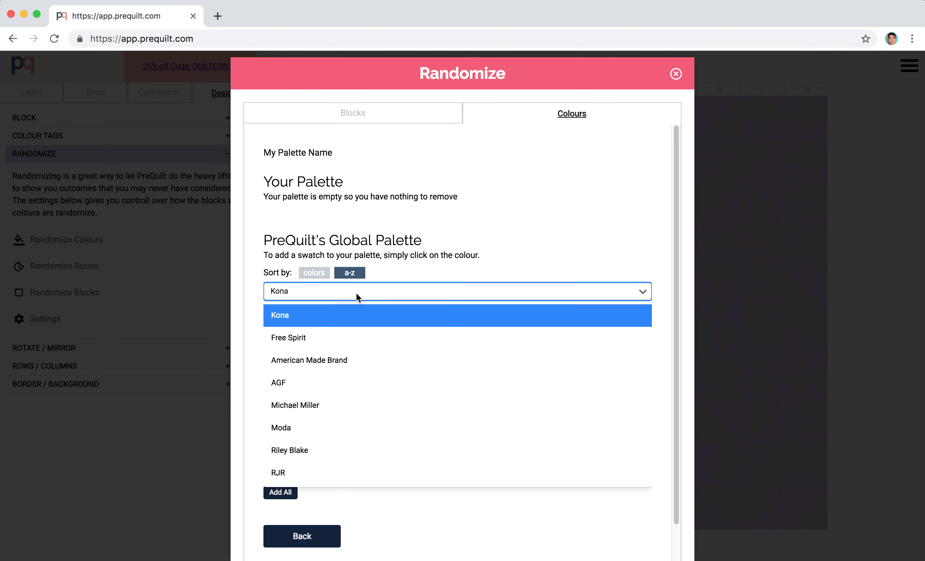
pyautogui.click(327, 379)
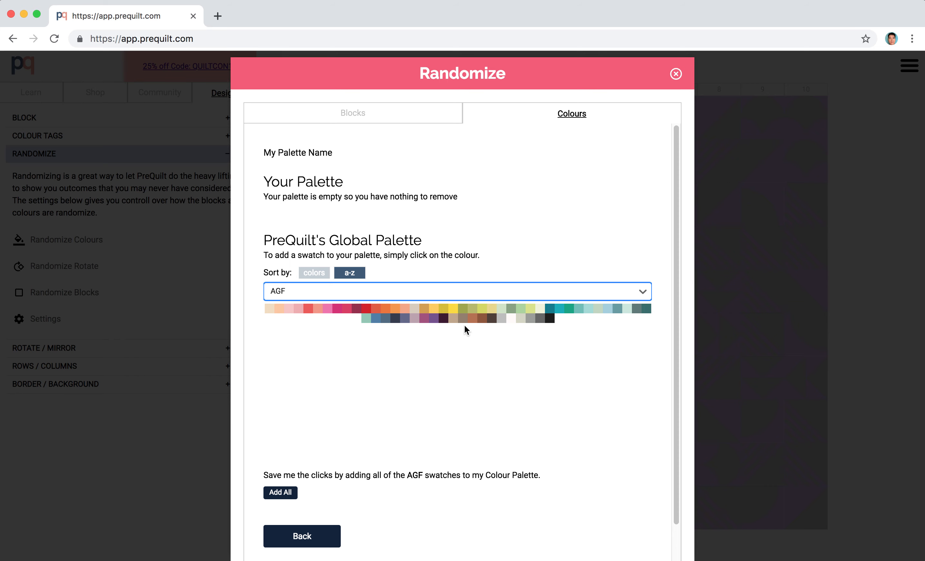
pyautogui.click(294, 311)
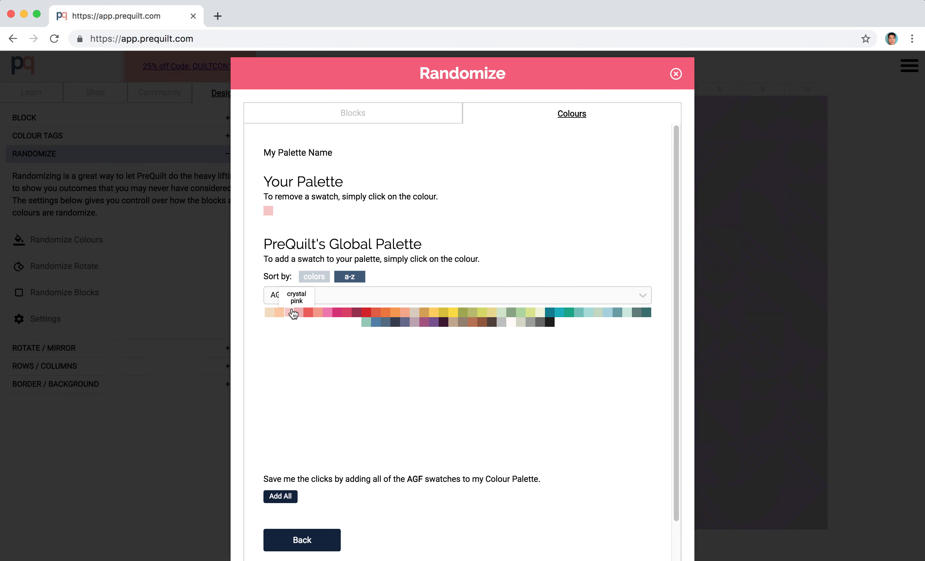
pyautogui.click(324, 295)
pyautogui.click(330, 340)
pyautogui.click(383, 324)
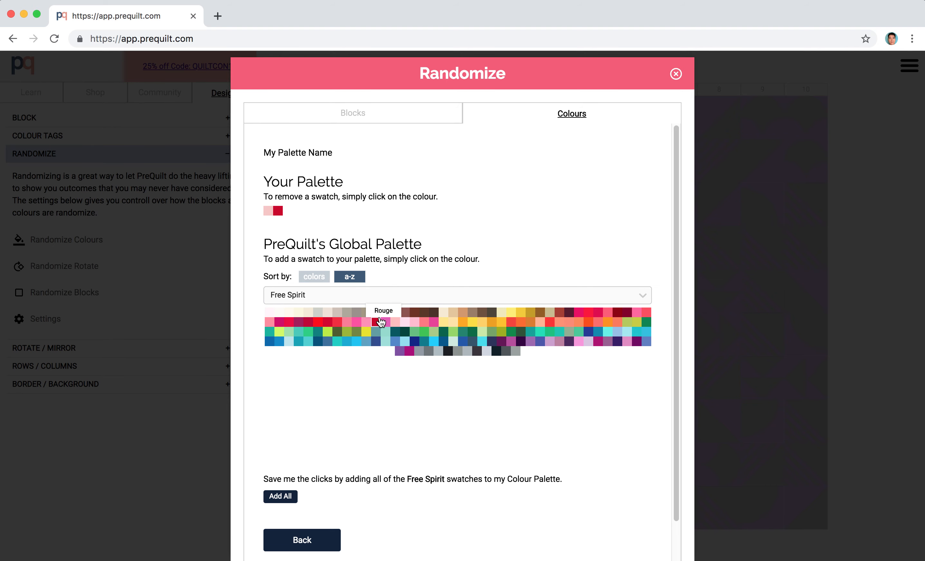
# Switch back to the AGF range and add all of its swatches to the palette.
pyautogui.click(352, 298)
pyautogui.click(318, 387)
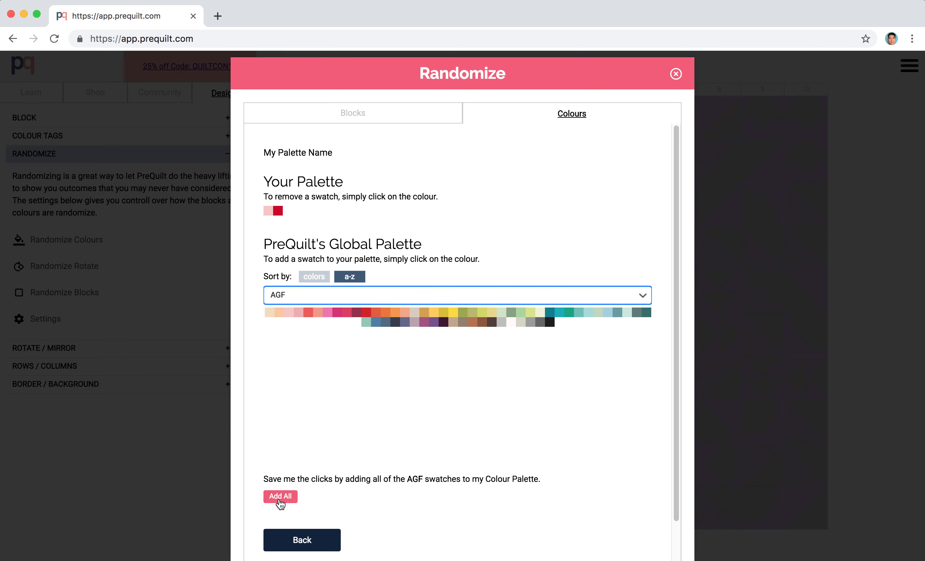
pyautogui.click(280, 497)
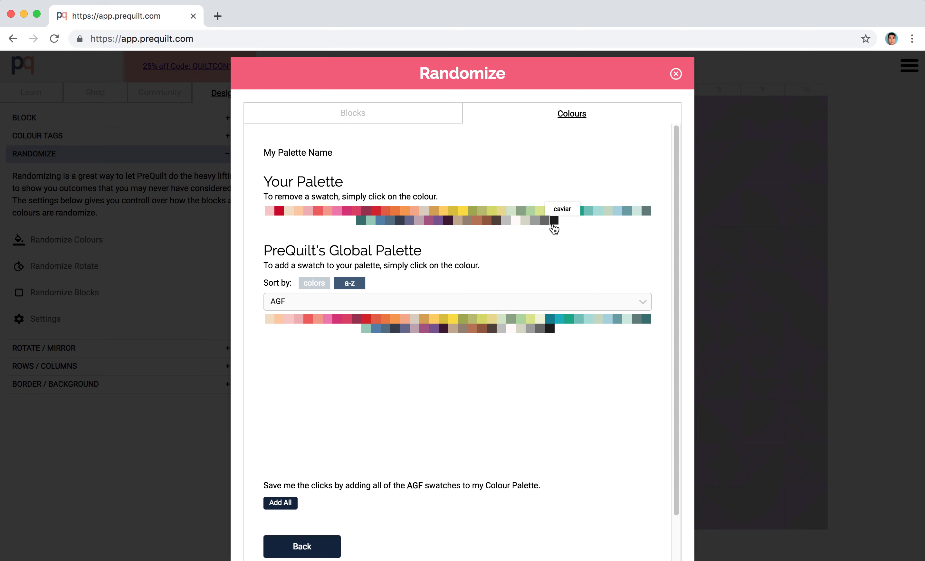
# Remove the caviar swatch, its two neighbouring greys, the dark green and the Rouge swatch from the custom palette.
pyautogui.click(554, 221)
pyautogui.click(549, 222)
pyautogui.click(544, 222)
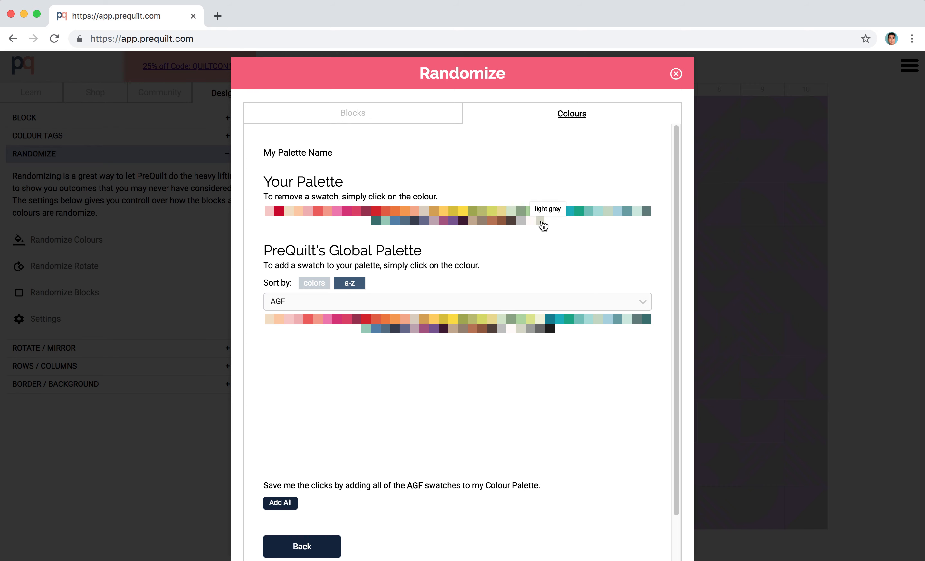
pyautogui.click(375, 221)
pyautogui.click(279, 211)
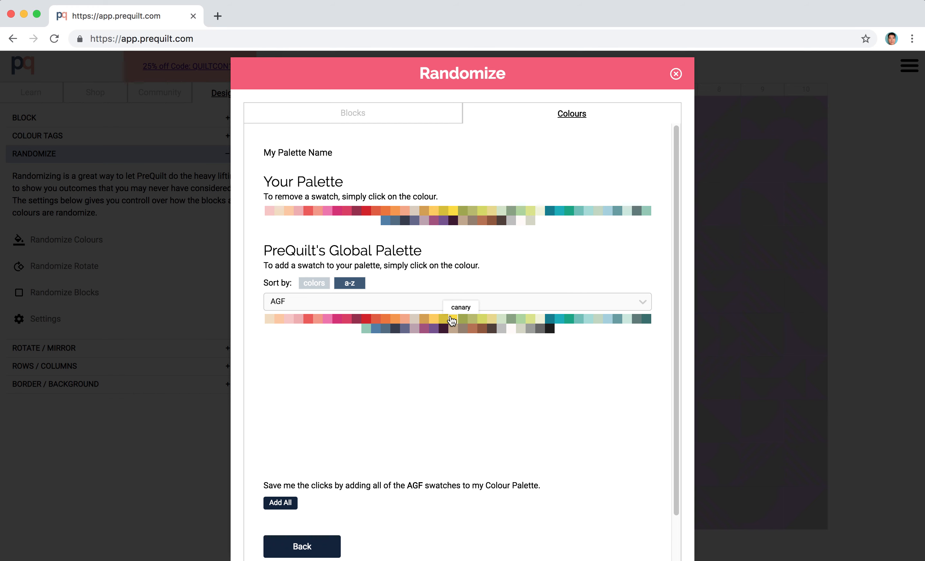
pyautogui.click(549, 330)
pyautogui.click(534, 221)
# Return to the palette list, set My Palette Name as the palette for the randomizer and close the settings.
pyautogui.click(296, 548)
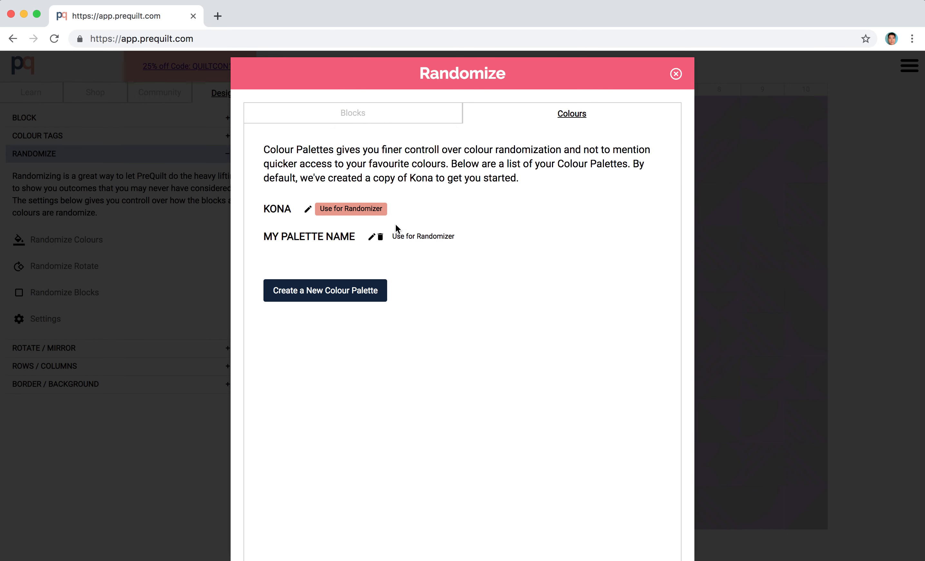
pyautogui.click(423, 241)
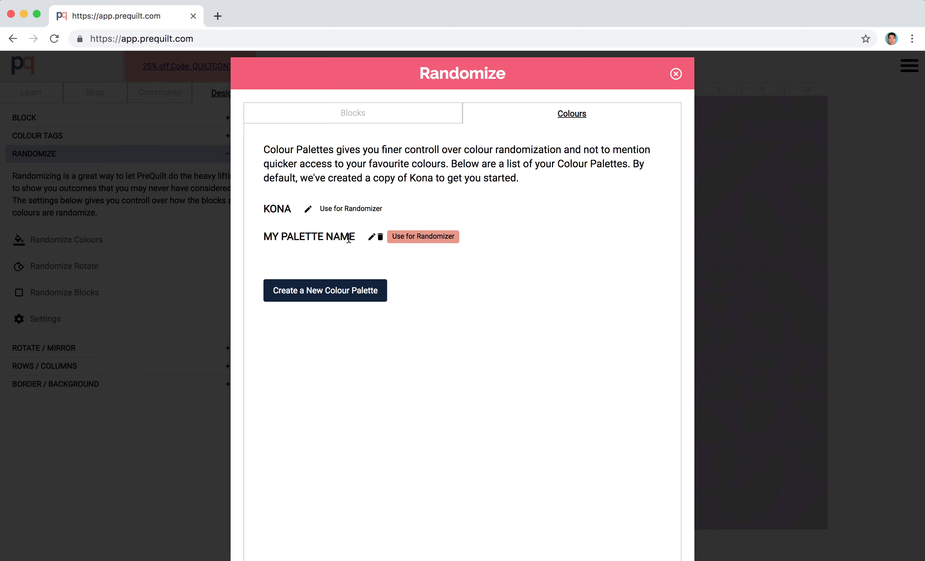
pyautogui.click(674, 75)
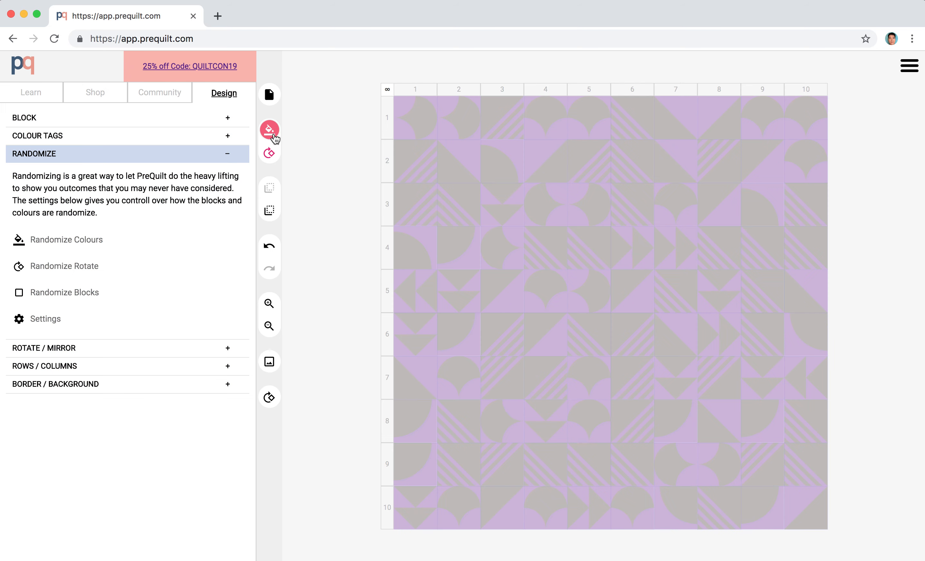
# Randomize the quilt's colours repeatedly from the custom palette, with the colour tags open, until they are coral reef and coffee bean.
pyautogui.click(269, 129)
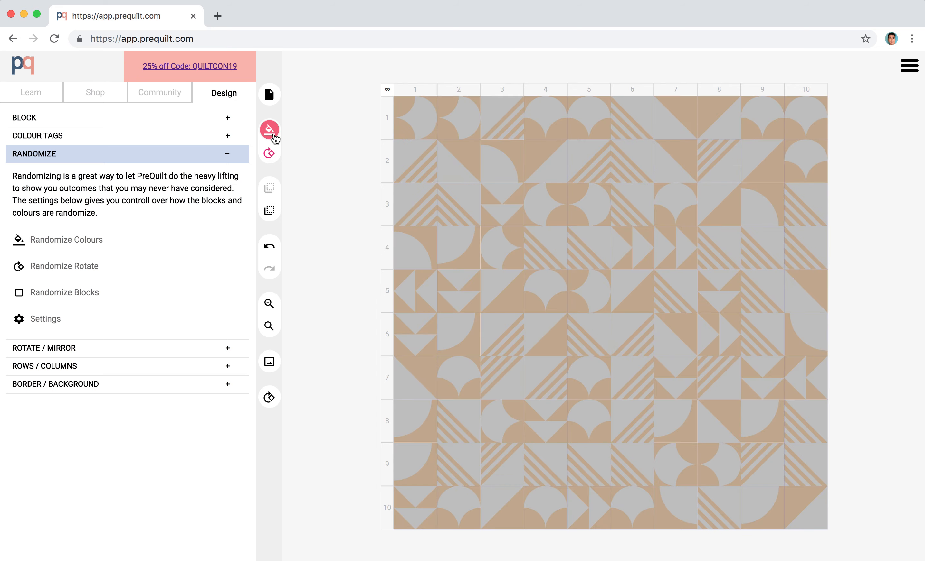
pyautogui.click(274, 137)
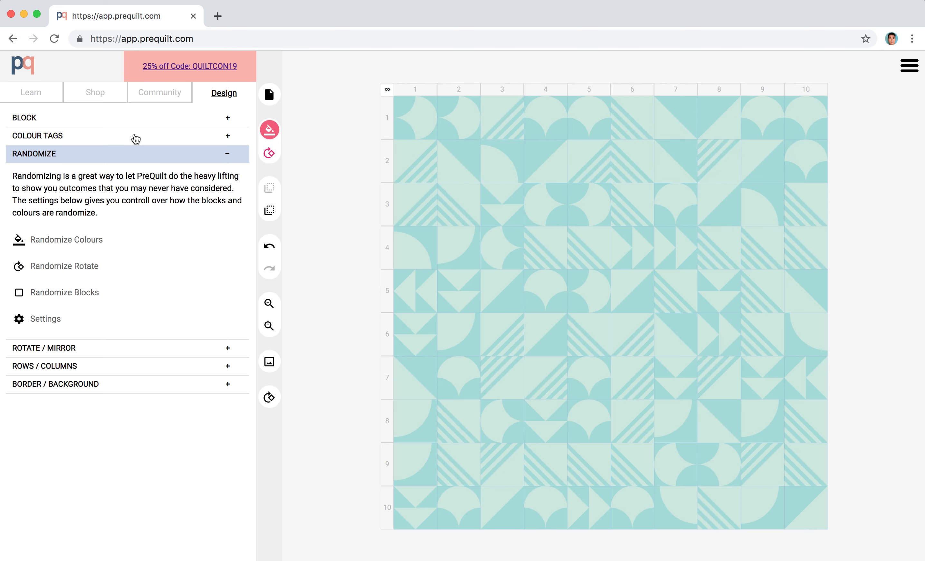
pyautogui.click(123, 143)
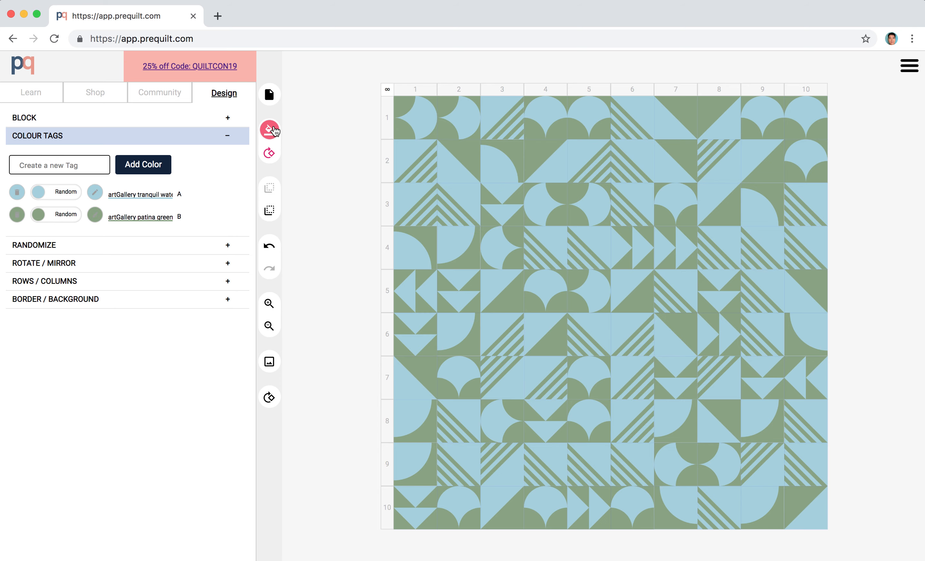
pyautogui.click(274, 131)
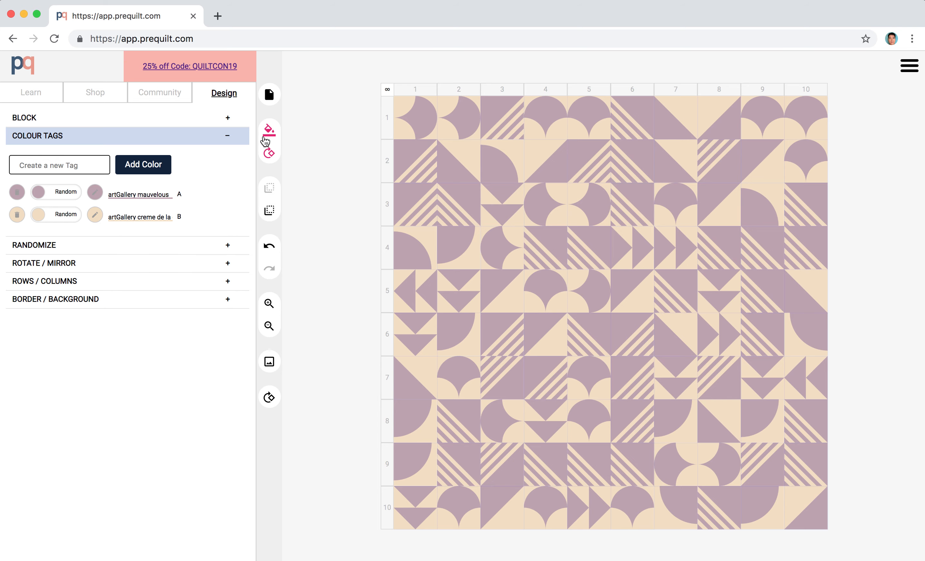
pyautogui.click(265, 133)
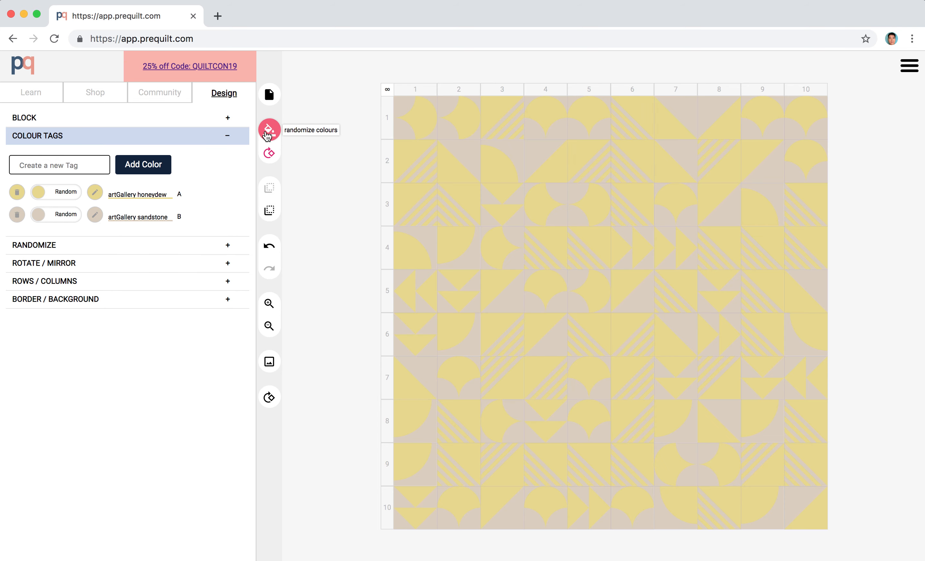
pyautogui.click(267, 134)
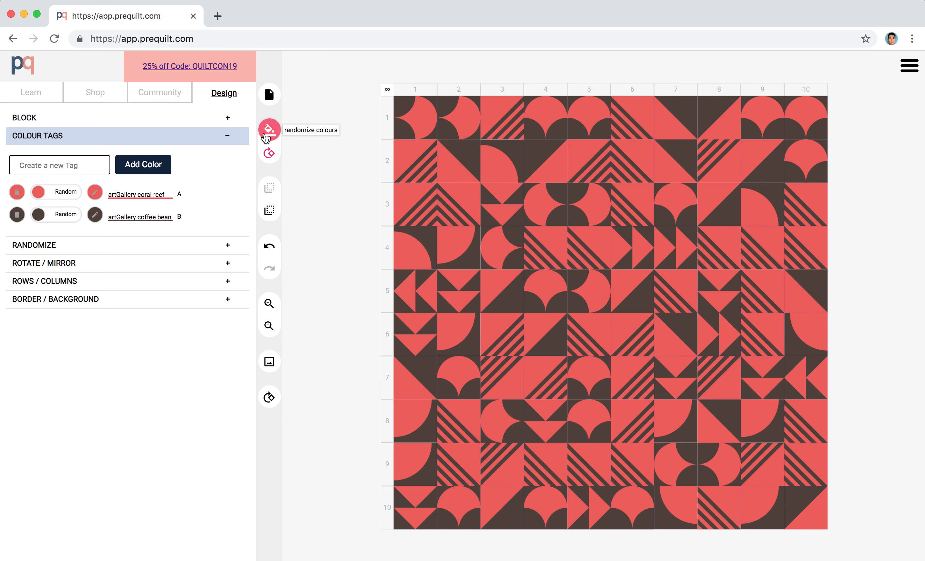
# Change colour tag A to grapefruit from the AGF range.
pyautogui.click(96, 193)
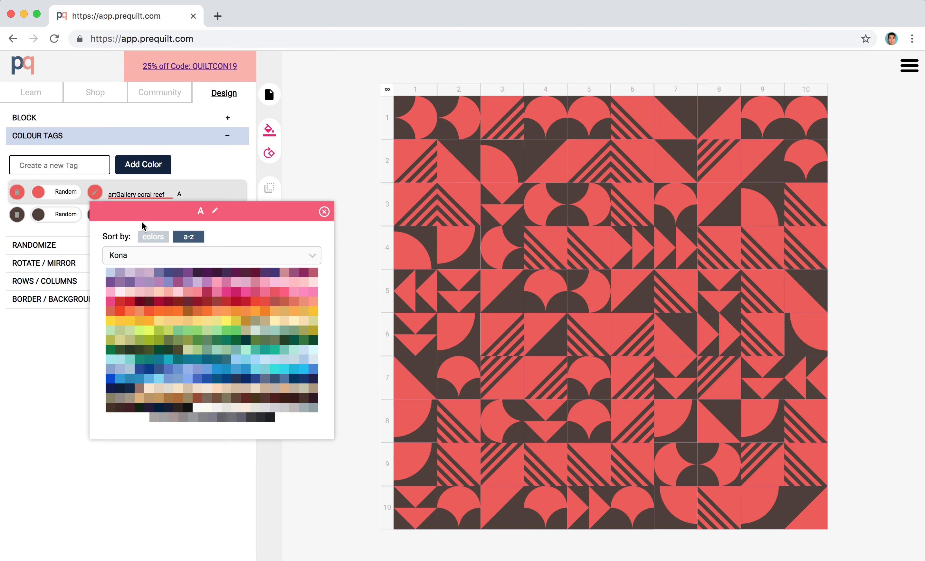
pyautogui.click(146, 256)
pyautogui.click(147, 332)
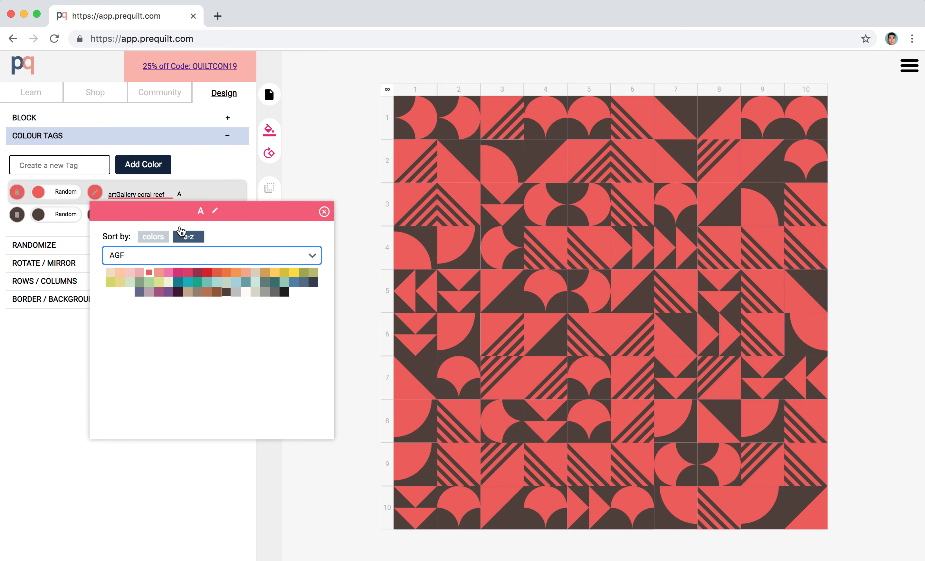
pyautogui.click(157, 274)
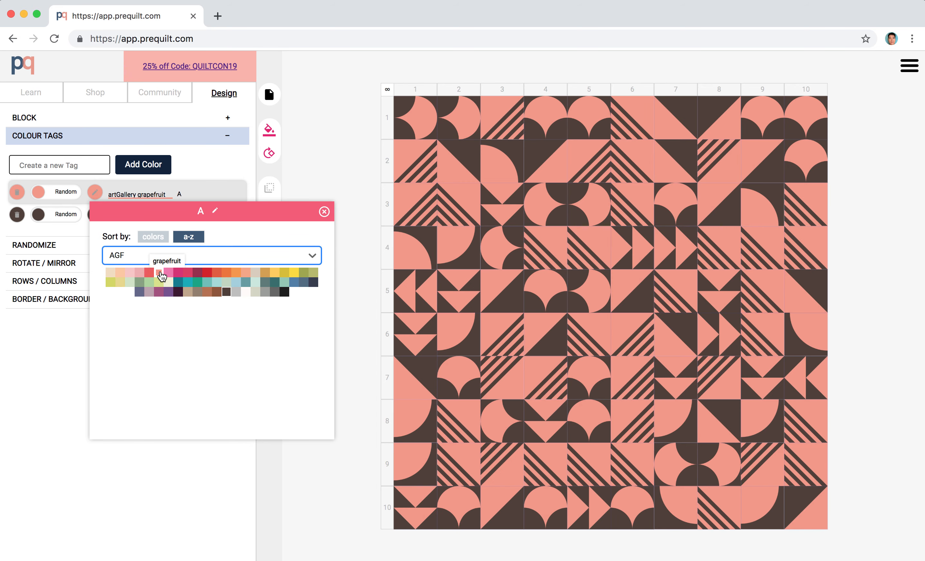
pyautogui.click(172, 273)
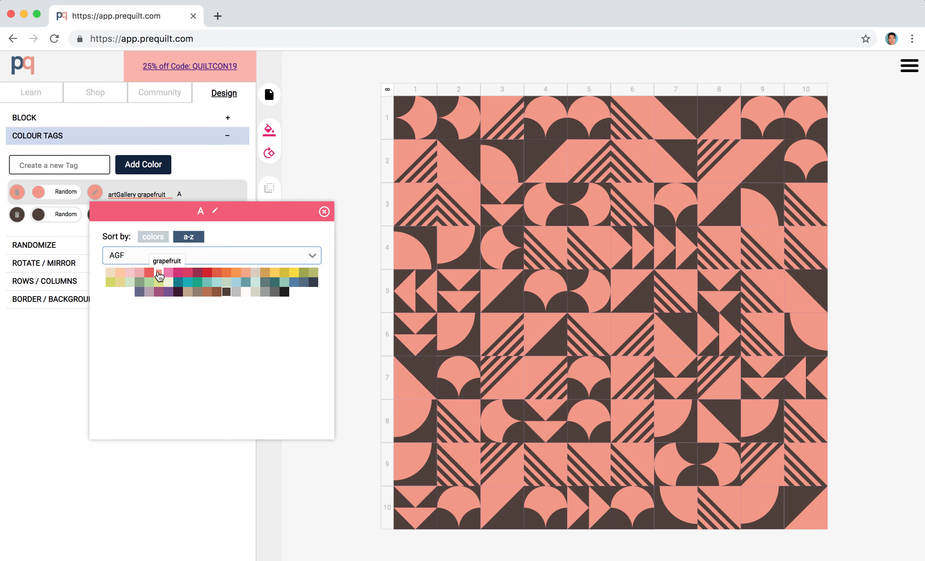
pyautogui.click(159, 277)
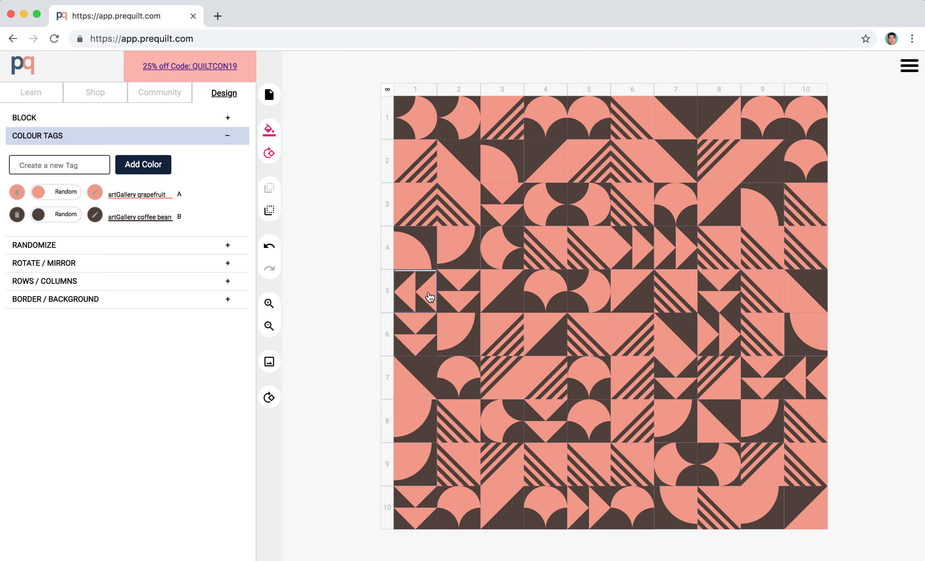
# Rotate the striped blocks at row 8, column 6 and row 9, column 5, and download the quilt design.
pyautogui.click(644, 438)
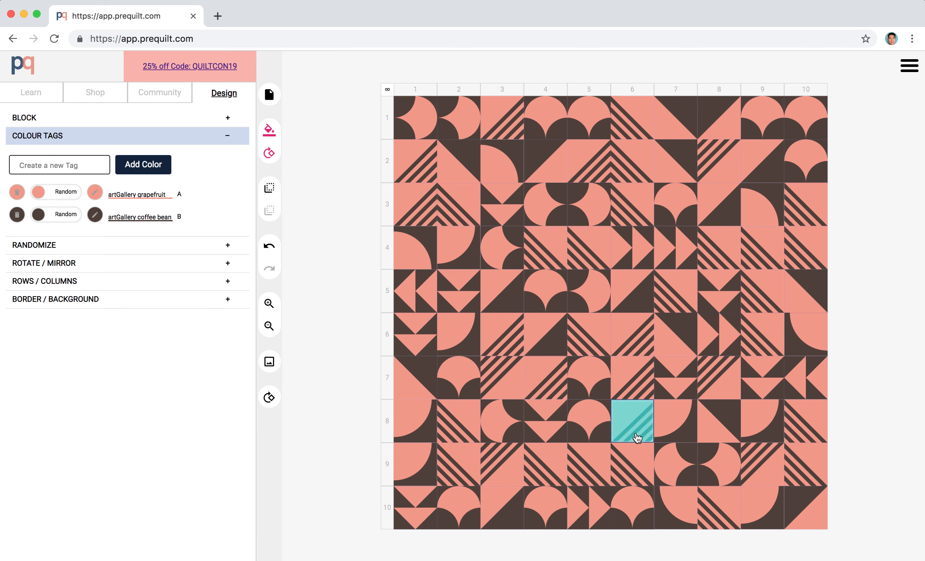
pyautogui.click(598, 471)
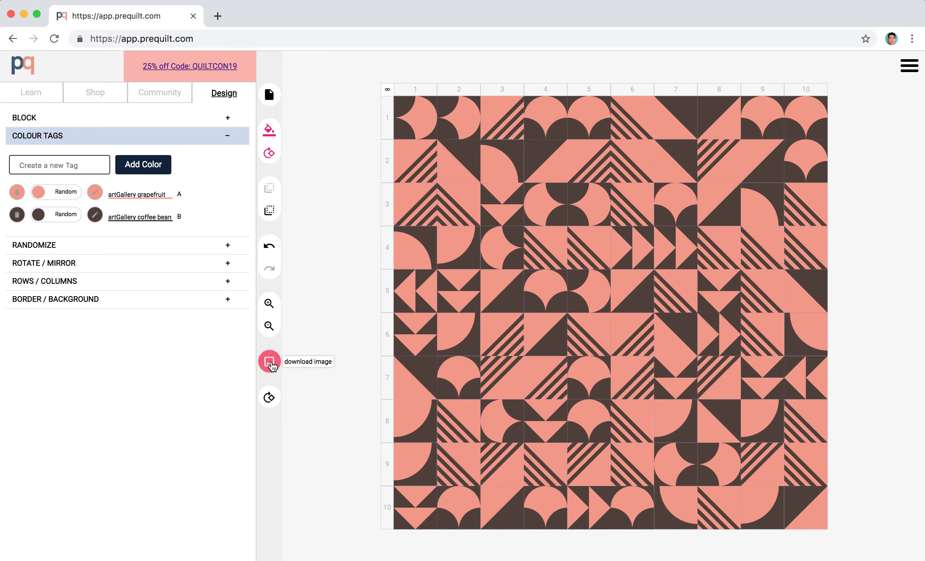
pyautogui.click(270, 363)
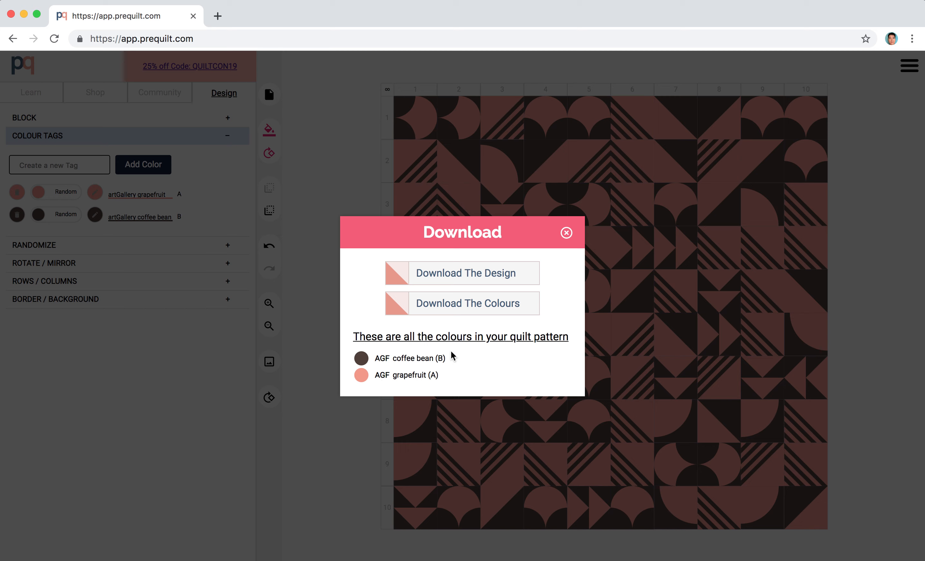
pyautogui.click(480, 277)
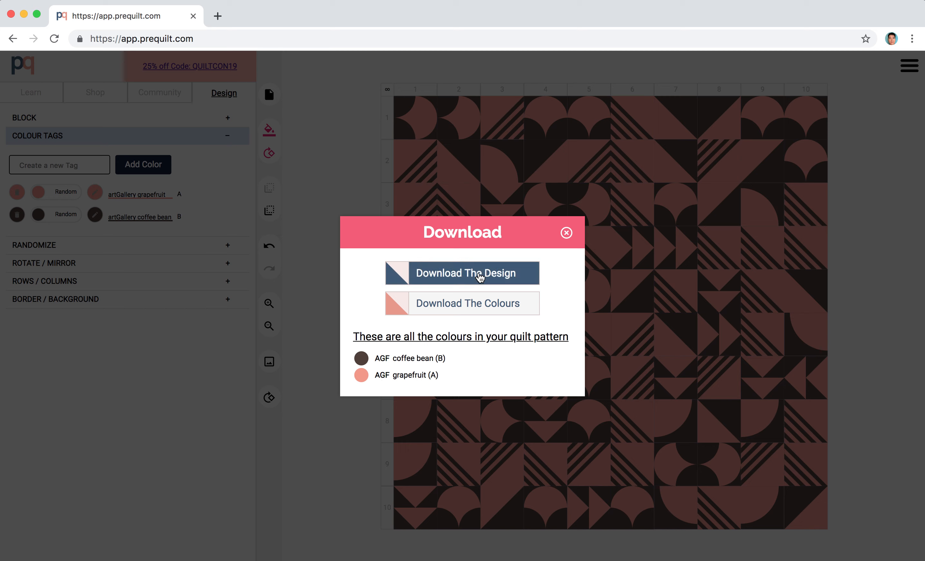